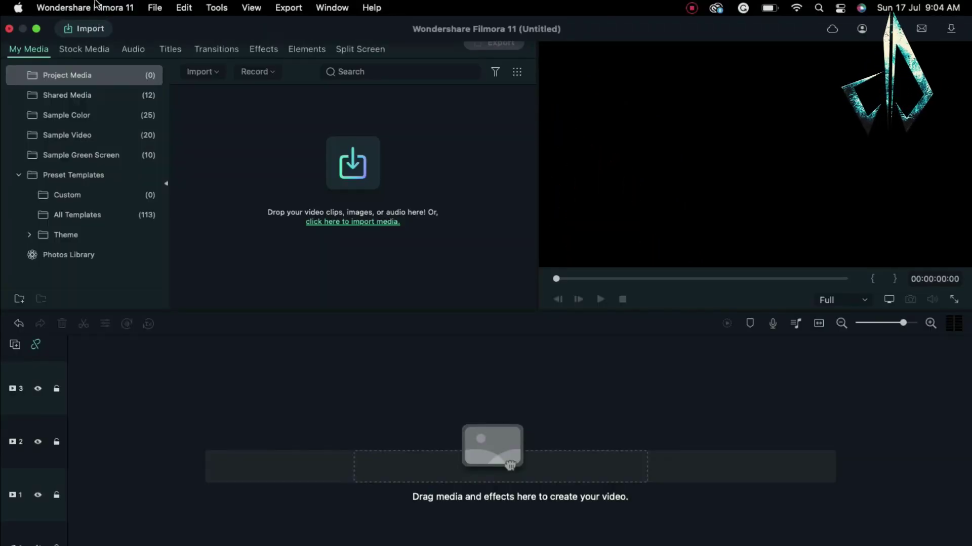
Step: In Editing preferences, switch the default photo duration unit to frames (5.00 frames)
{"action": "left_click", "coordinate": [85, 7]}
{"action": "left_click", "coordinate": [61, 40]}
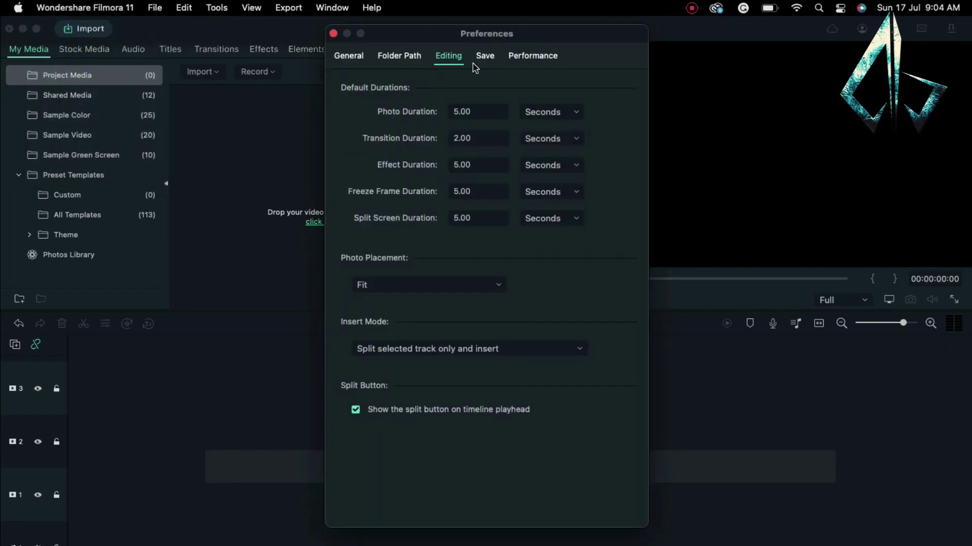
{"action": "left_click", "coordinate": [542, 112]}
{"action": "left_click", "coordinate": [537, 101]}
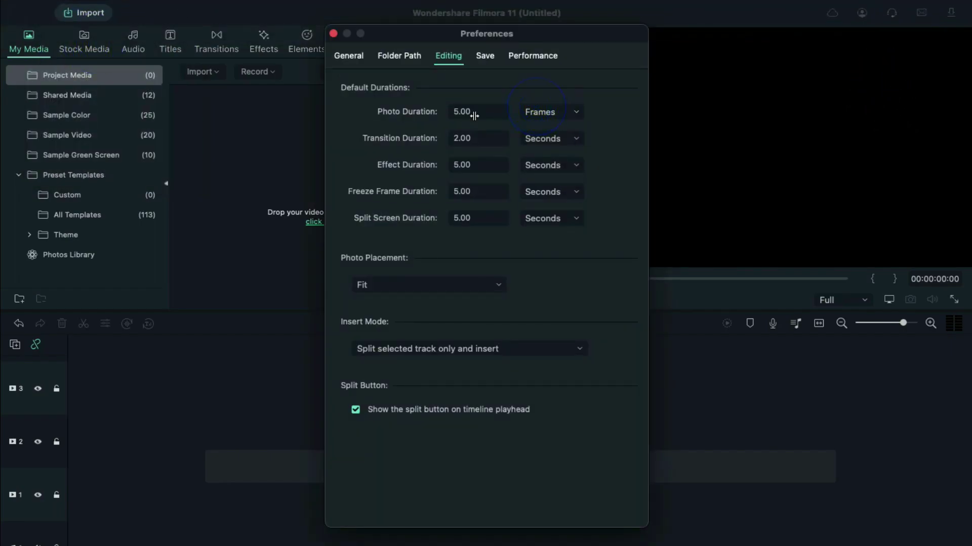
{"action": "type", "text": "3"}
Step: Close Preferences and import all the Wallpapers photos into the project
{"action": "left_click", "coordinate": [332, 34]}
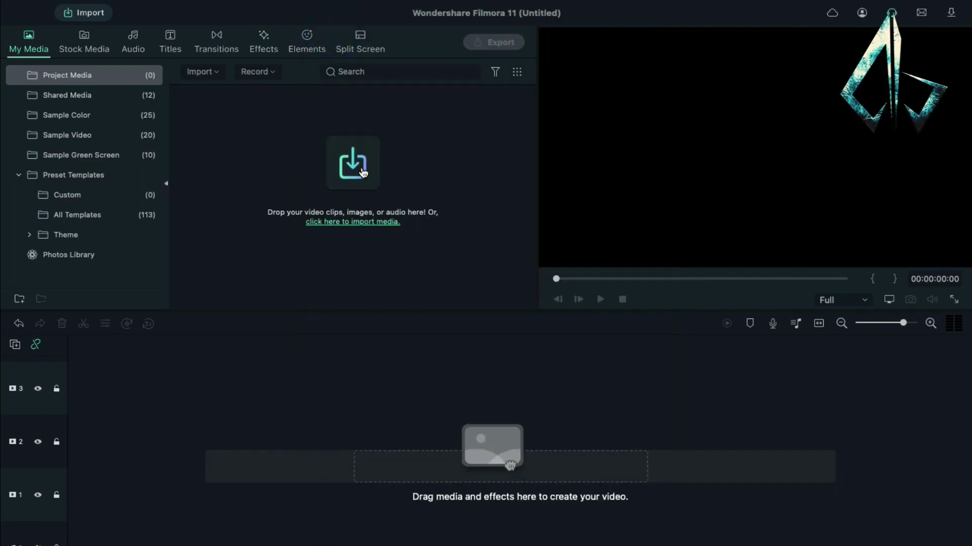
{"action": "left_click", "coordinate": [363, 172]}
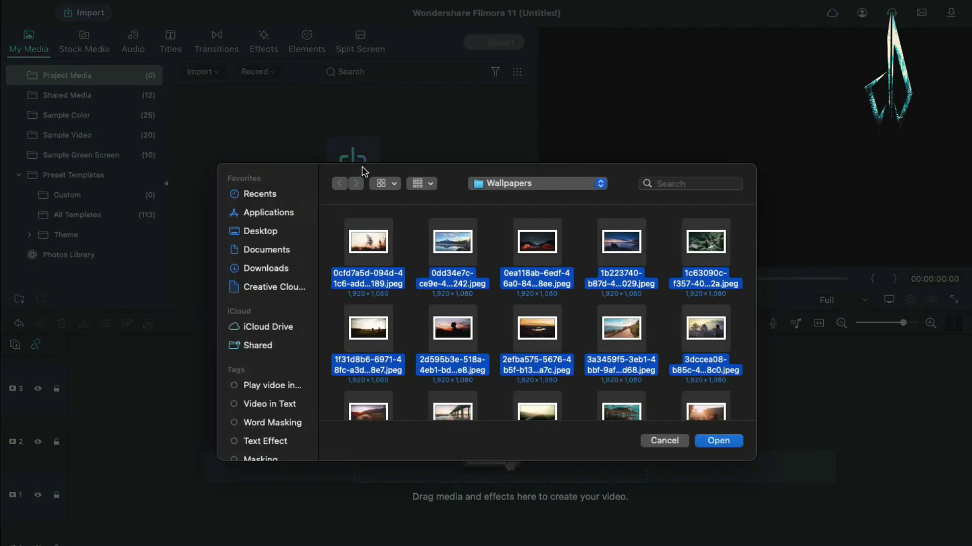
{"action": "left_click", "coordinate": [718, 441]}
Step: Lay the photos on track 1 and delete everything after 11 seconds
{"action": "left_click_drag", "start_coordinate": [399, 223], "coordinate": [71, 503]}
{"action": "left_click", "coordinate": [545, 349]}
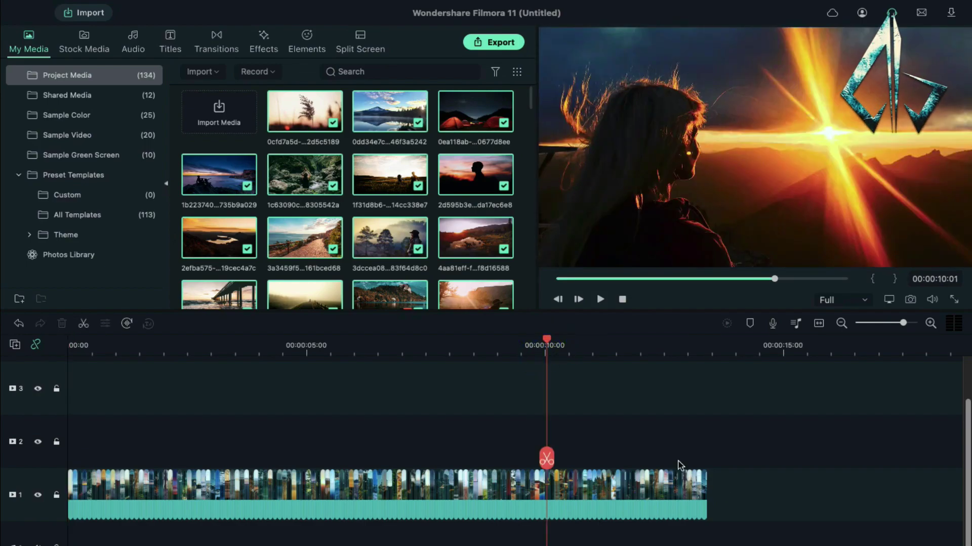
{"action": "left_click_drag", "start_coordinate": [549, 345], "coordinate": [596, 344]}
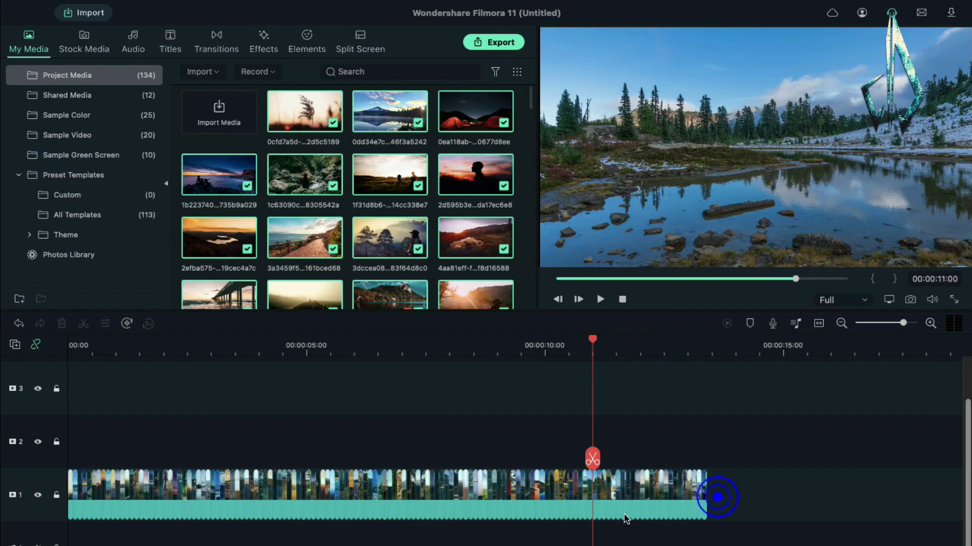
{"action": "left_click", "coordinate": [599, 507]}
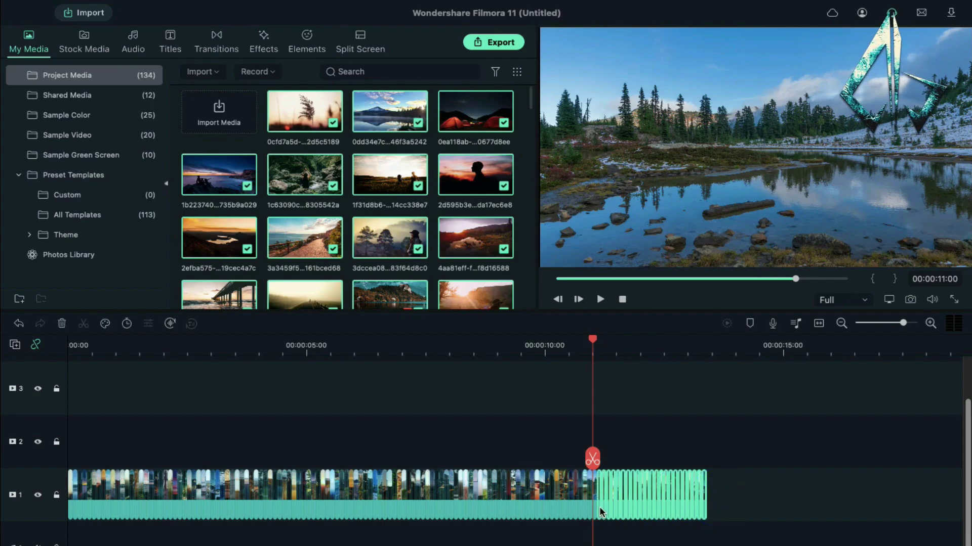
{"action": "key", "text": "Delete"}
Step: Export the montage, delete all photos from the library, and import 01.mp4
{"action": "left_click", "coordinate": [493, 42]}
{"action": "left_click", "coordinate": [711, 498]}
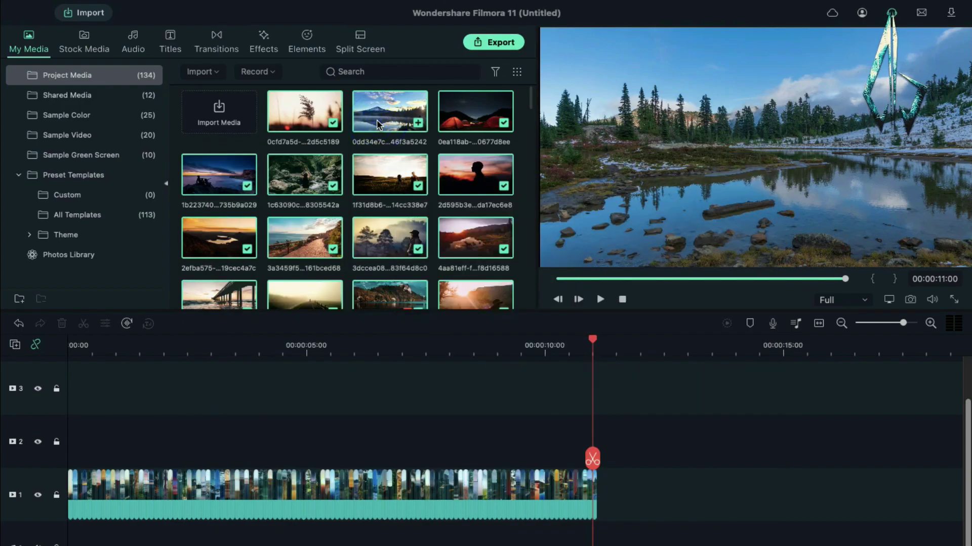
{"action": "key", "text": "Delete"}
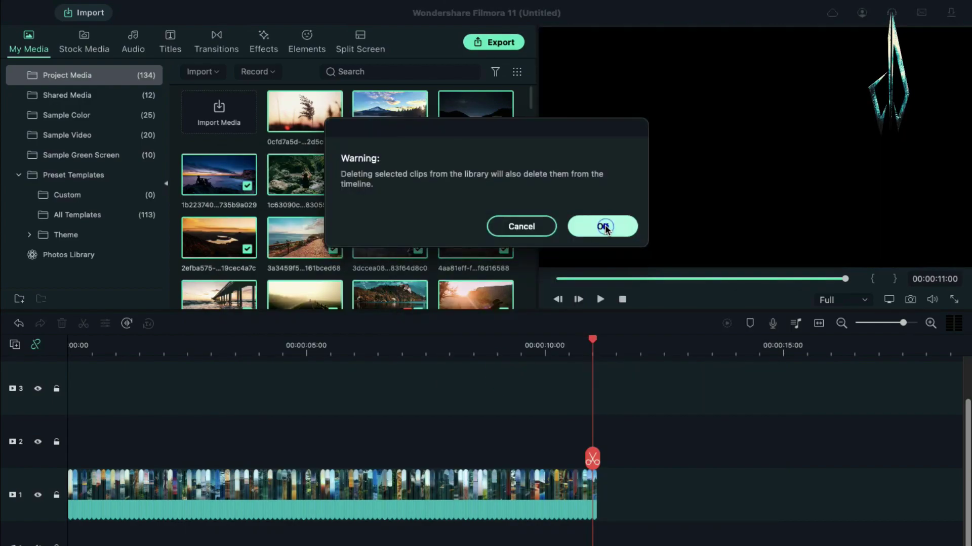
{"action": "left_click", "coordinate": [608, 230]}
{"action": "left_click", "coordinate": [342, 168]}
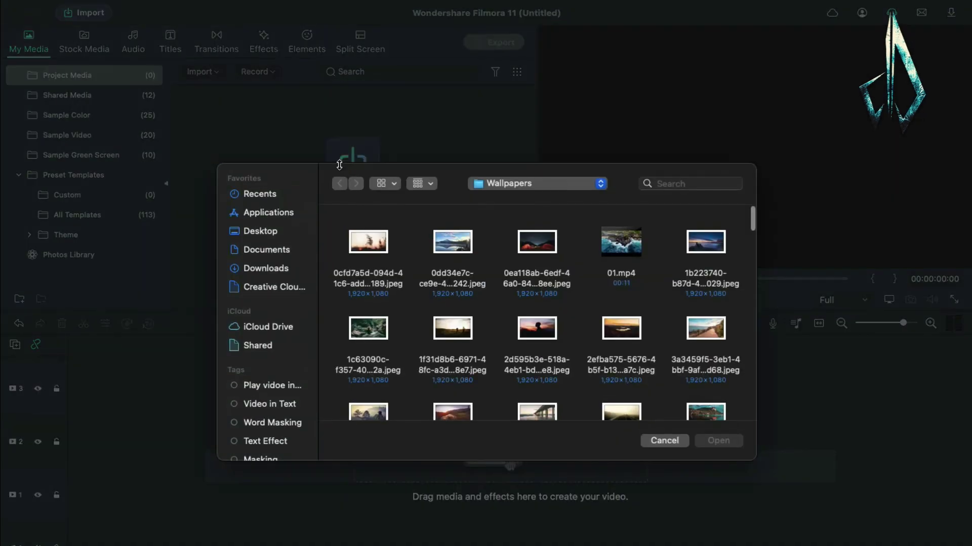
{"action": "double_click", "coordinate": [622, 243]}
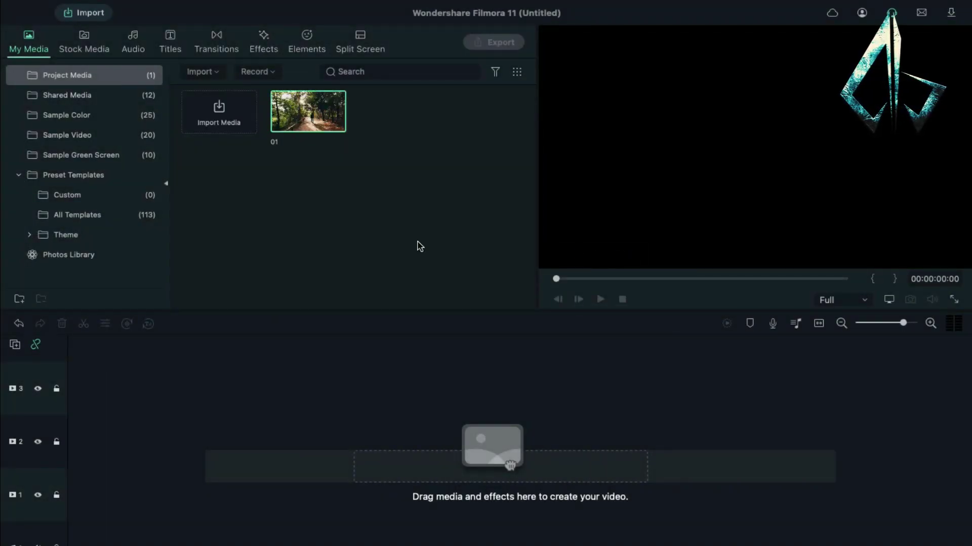
Step: Place a black colour clip and the green pngegg logo on track 3, shrinking the logo
{"action": "left_click", "coordinate": [110, 115]}
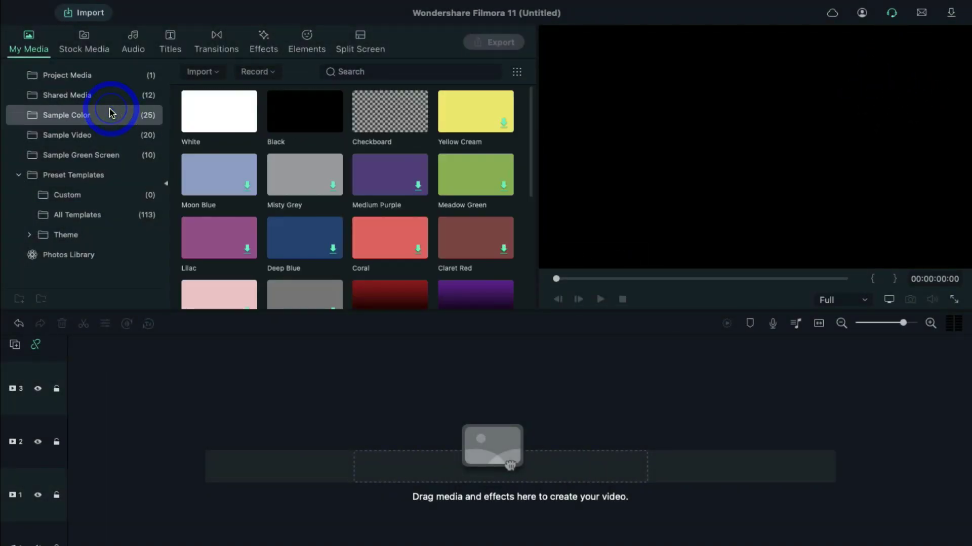
{"action": "left_click_drag", "start_coordinate": [305, 111], "coordinate": [510, 465]}
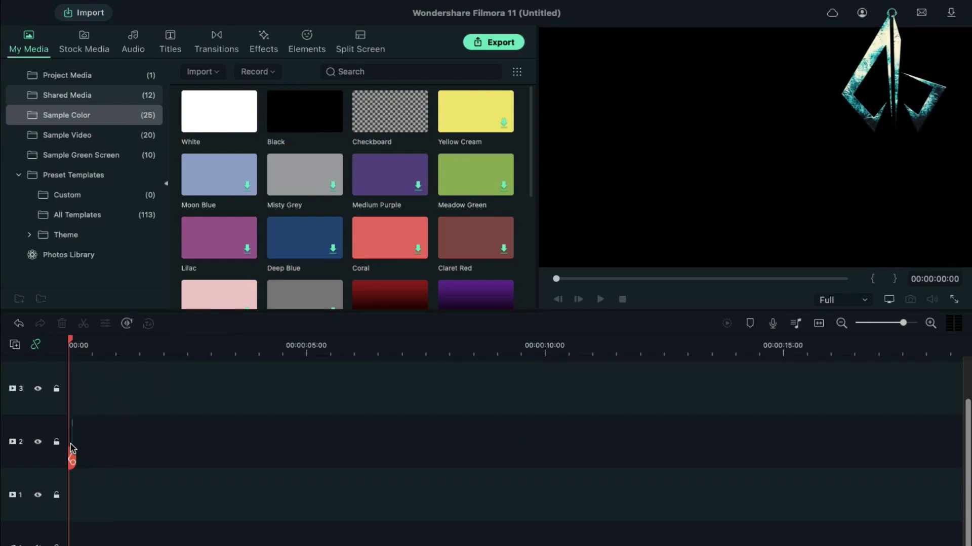
{"action": "left_click", "coordinate": [82, 97]}
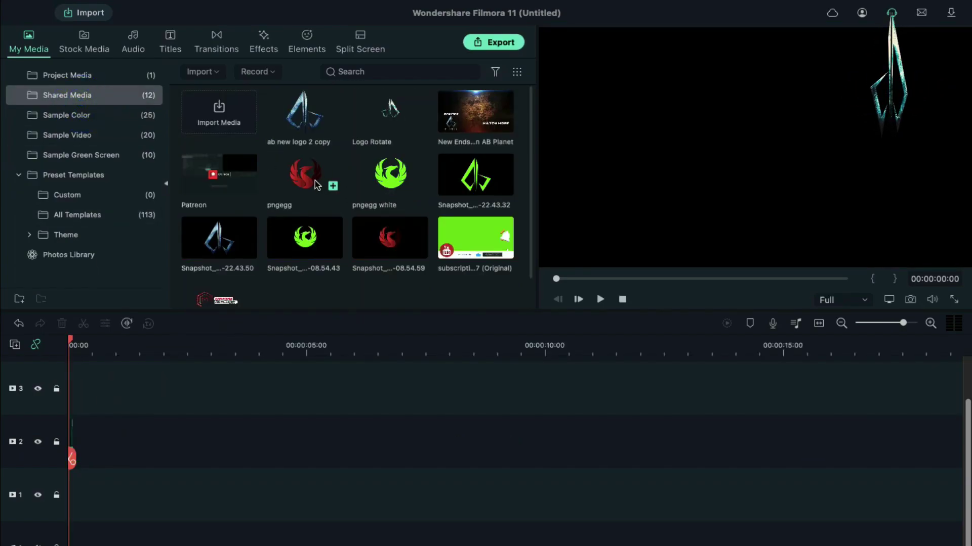
{"action": "left_click_drag", "start_coordinate": [388, 177], "coordinate": [80, 401]}
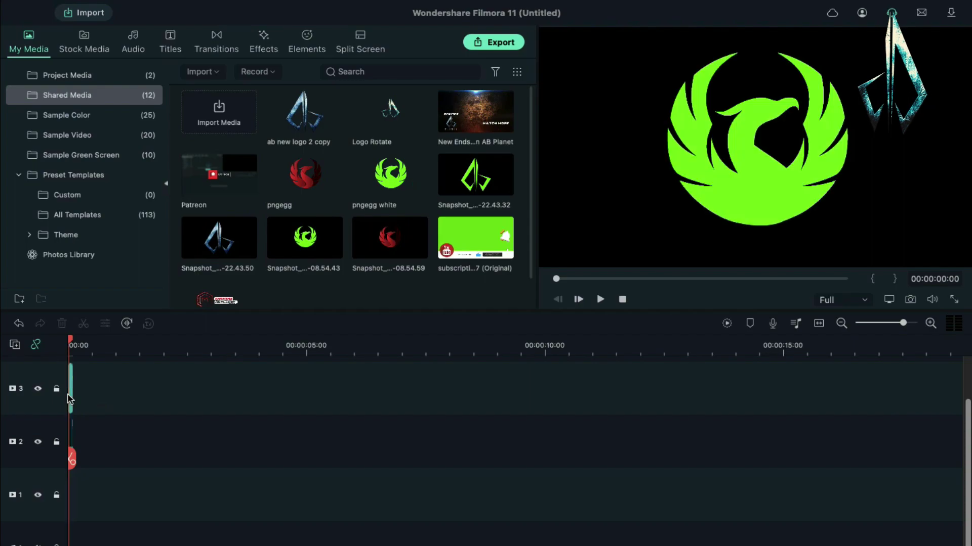
{"action": "double_click", "coordinate": [72, 391]}
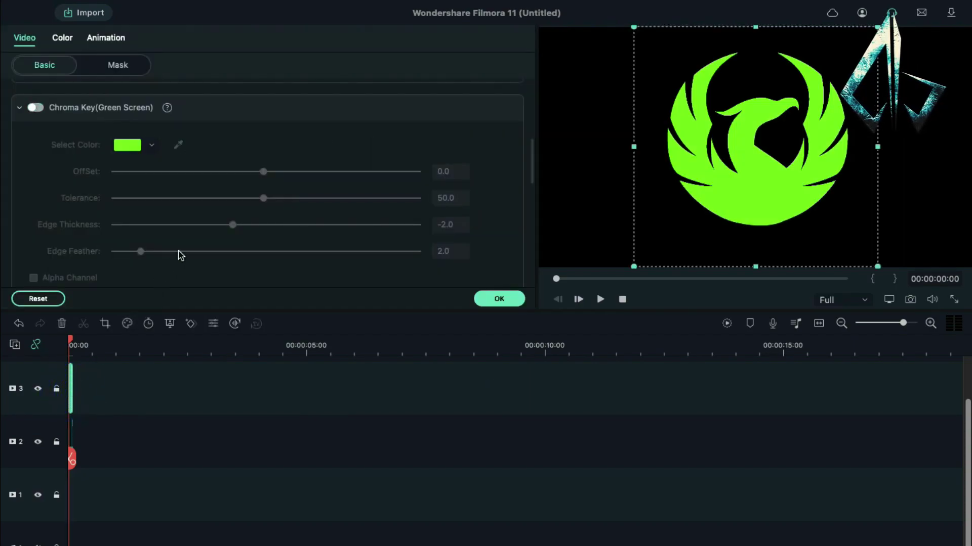
{"action": "scroll", "coordinate": [180, 254], "scroll_direction": "up", "scroll_amount": 5}
{"action": "scroll", "coordinate": [180, 254], "scroll_direction": "down", "scroll_amount": 1}
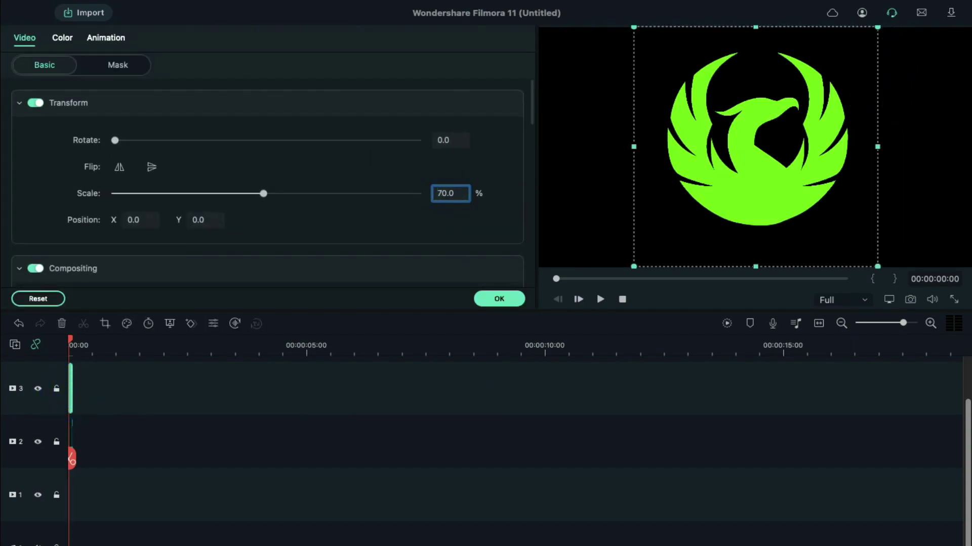
{"action": "key", "text": "Return"}
{"action": "left_click", "coordinate": [498, 298]}
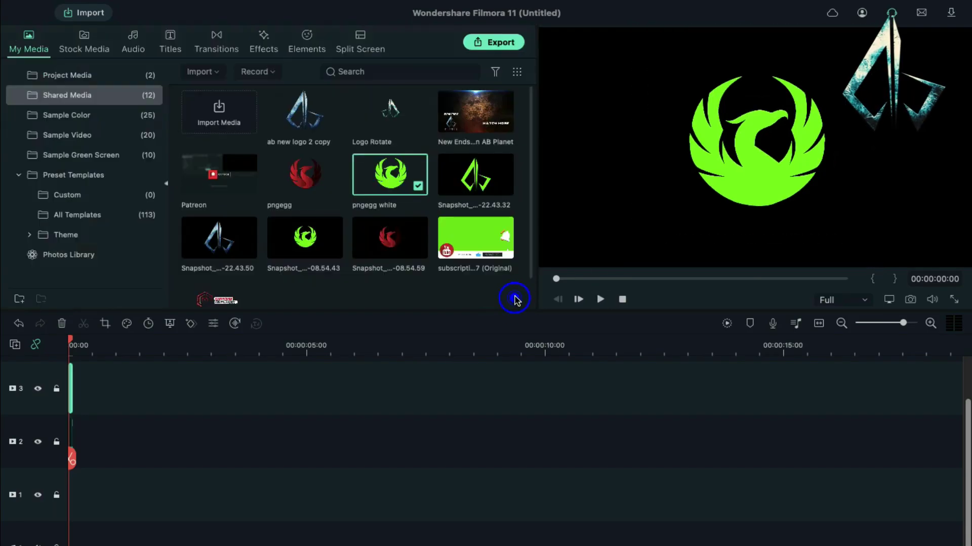
Step: Replace the green logo with the red pngegg logo at 75% scale and snapshot the preview
{"action": "left_click", "coordinate": [507, 289]}
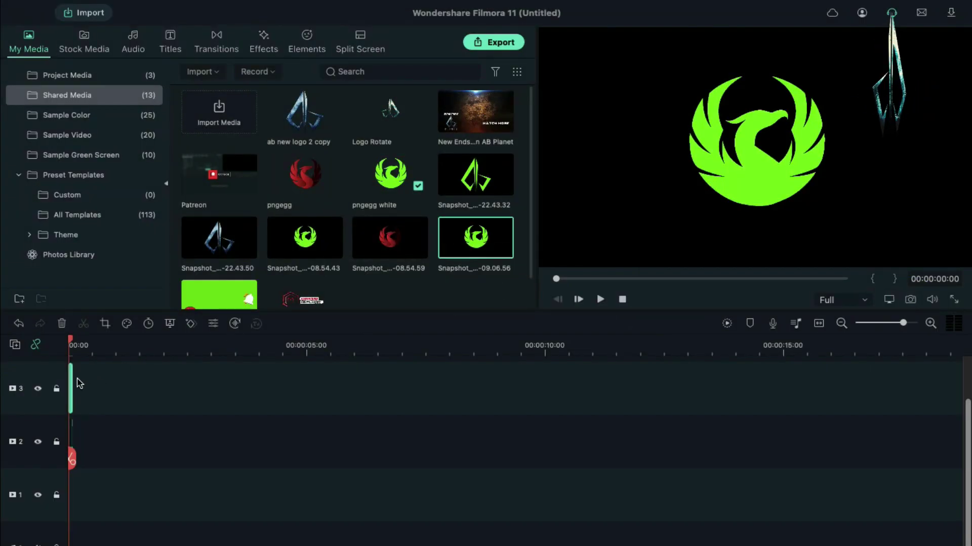
{"action": "key", "text": "Delete"}
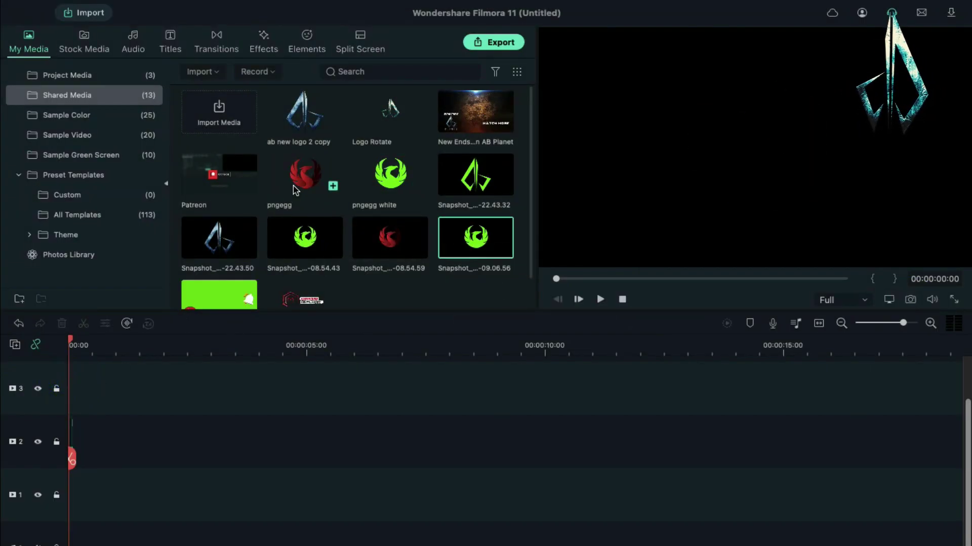
{"action": "left_click_drag", "start_coordinate": [305, 178], "coordinate": [70, 393]}
{"action": "double_click", "coordinate": [72, 395]}
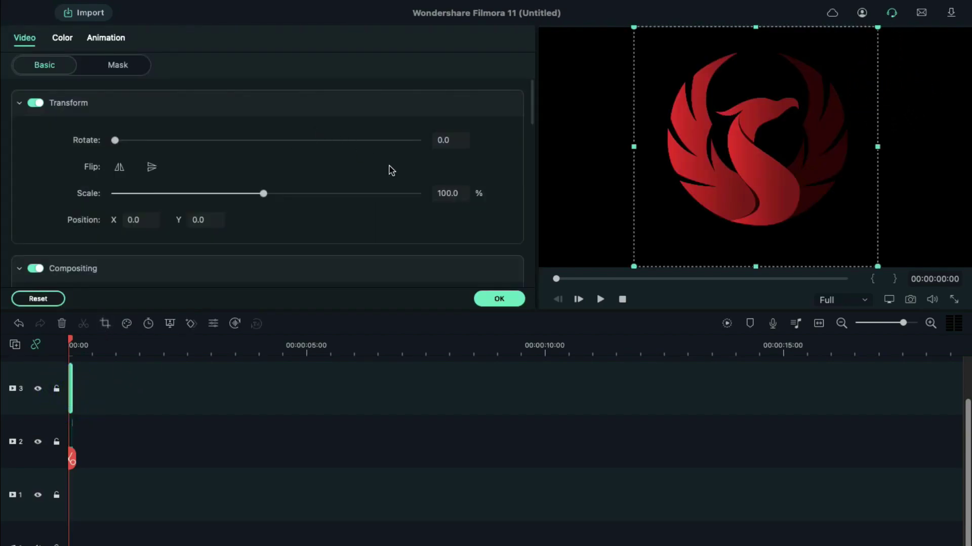
{"action": "left_click", "coordinate": [448, 193]}
{"action": "type", "text": "75"}
{"action": "key", "text": "Return"}
{"action": "left_click", "coordinate": [499, 299]}
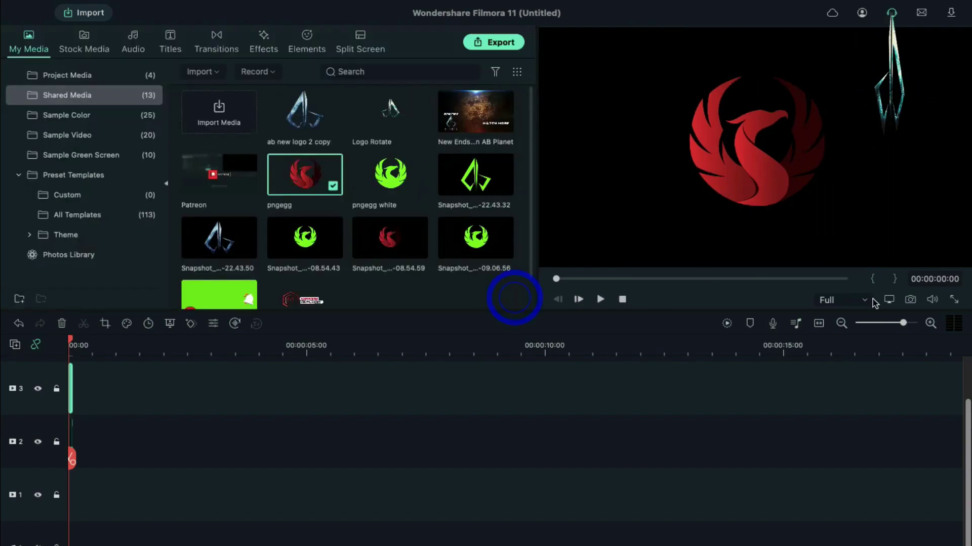
{"action": "left_click", "coordinate": [910, 301]}
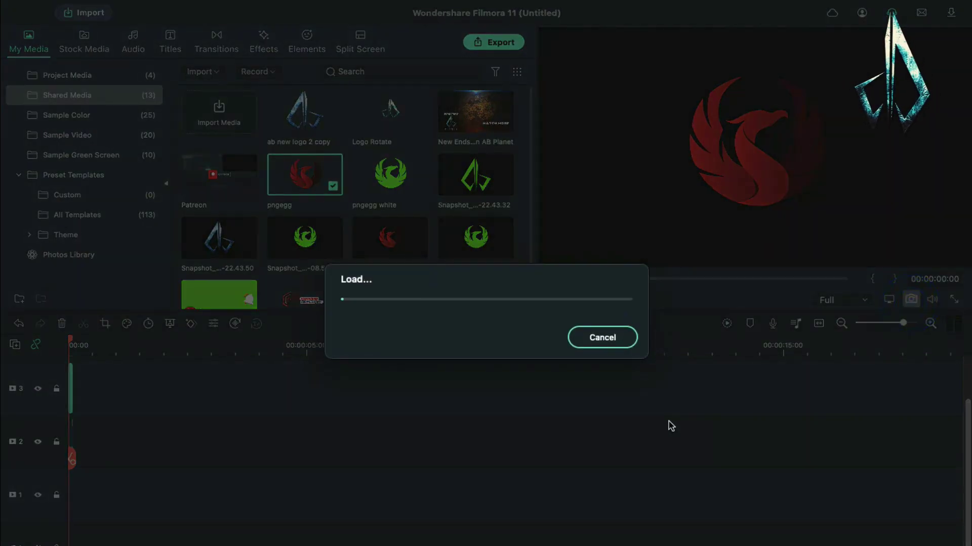
Step: Delete the logo clips and place the 01 montage on track 1
{"action": "left_click_drag", "start_coordinate": [104, 372], "coordinate": [70, 467]}
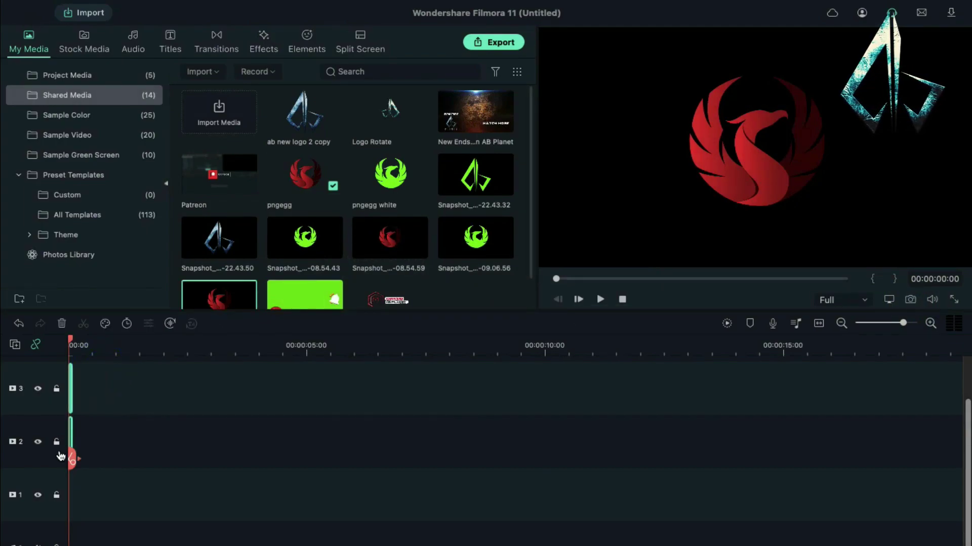
{"action": "key", "text": "Delete"}
{"action": "left_click", "coordinate": [67, 76]}
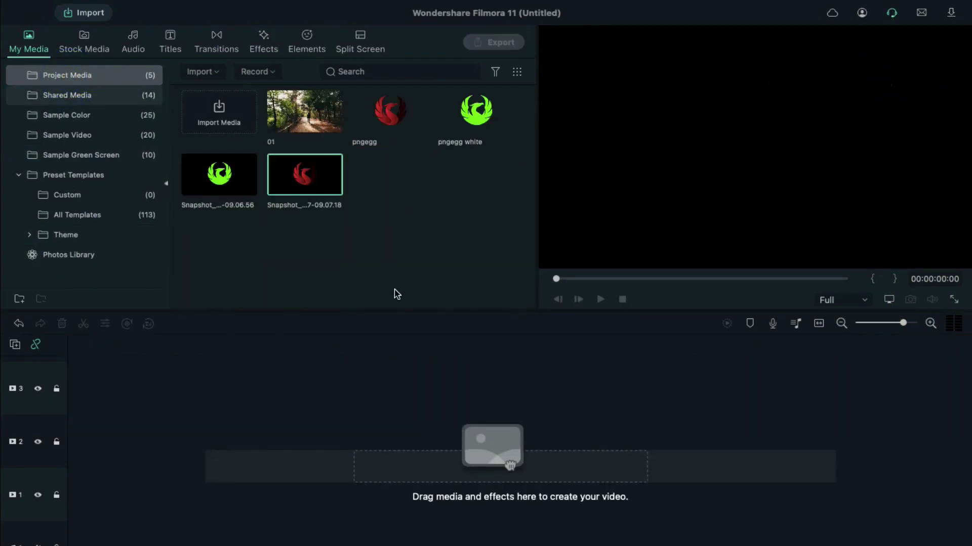
{"action": "left_click_drag", "start_coordinate": [299, 125], "coordinate": [228, 486]}
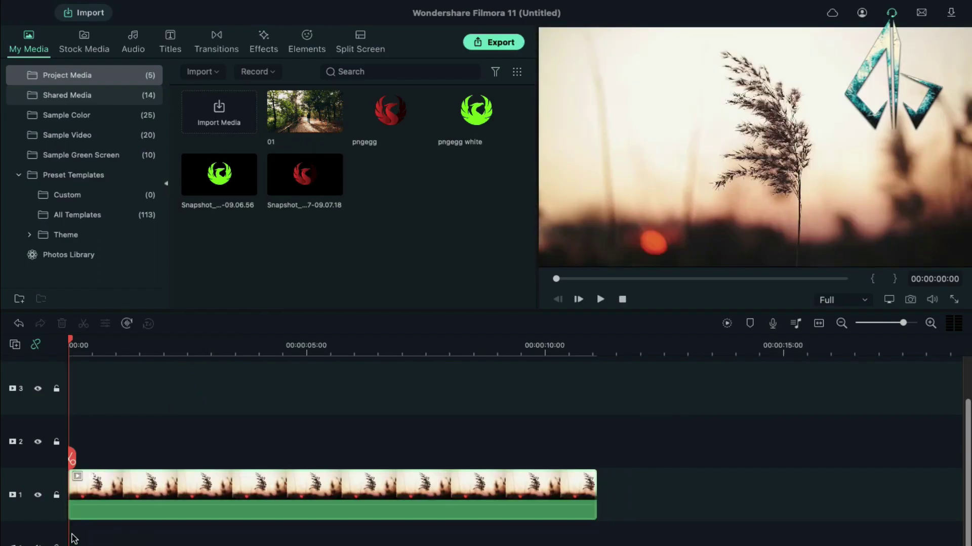
Step: Put the green phoenix snapshot on track 2 at 5 s, lasting 2 seconds
{"action": "left_click", "coordinate": [307, 347]}
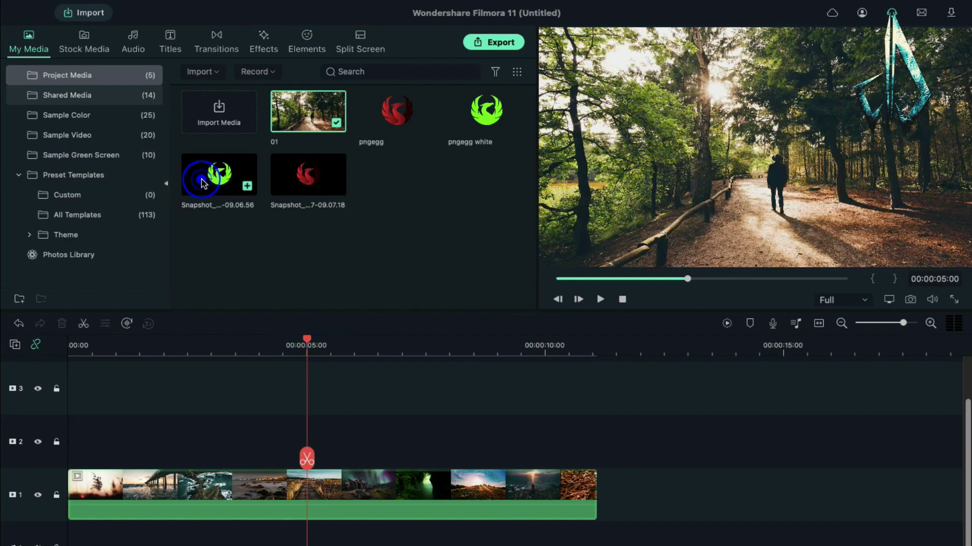
{"action": "left_click_drag", "start_coordinate": [201, 182], "coordinate": [311, 433]}
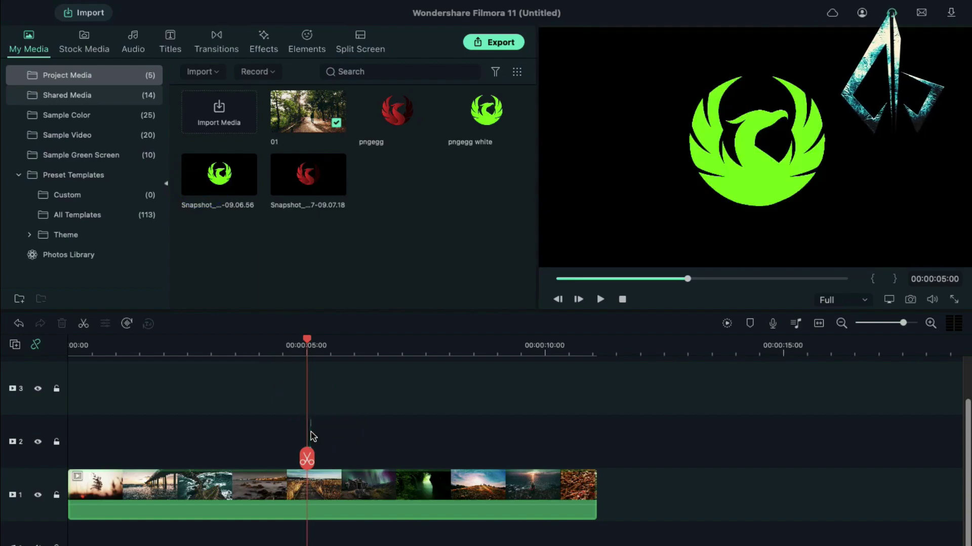
{"action": "right_click", "coordinate": [310, 433]}
{"action": "left_click", "coordinate": [349, 403]}
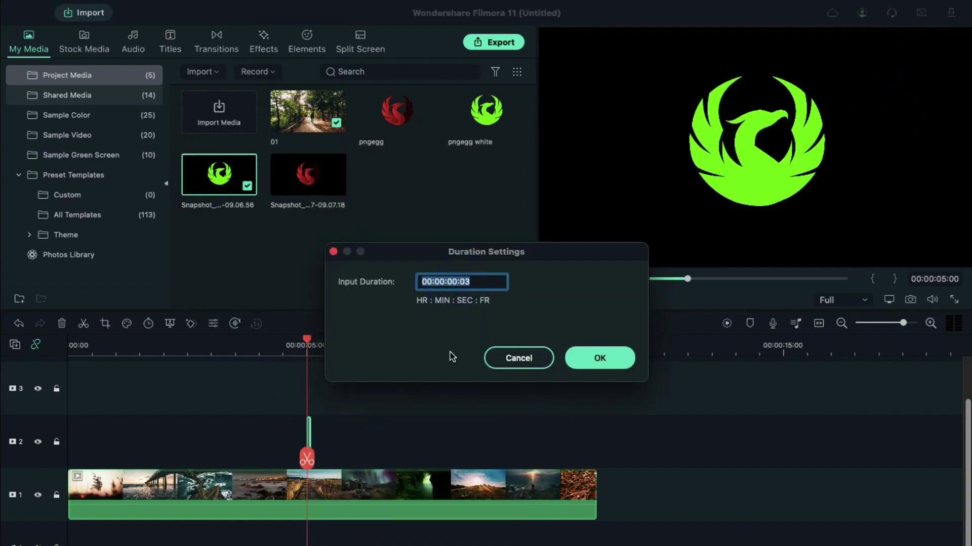
{"action": "left_click", "coordinate": [607, 357]}
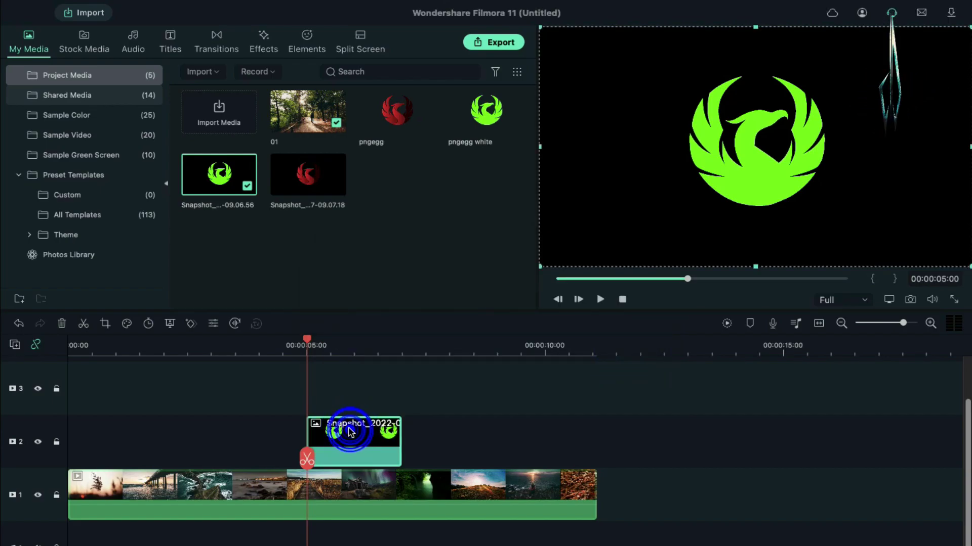
Step: Enable Chroma Key on the phoenix clip and adjust its tolerance
{"action": "double_click", "coordinate": [349, 431]}
{"action": "scroll", "coordinate": [89, 152], "scroll_direction": "down", "scroll_amount": 3}
{"action": "scroll", "coordinate": [89, 190], "scroll_direction": "down", "scroll_amount": 2}
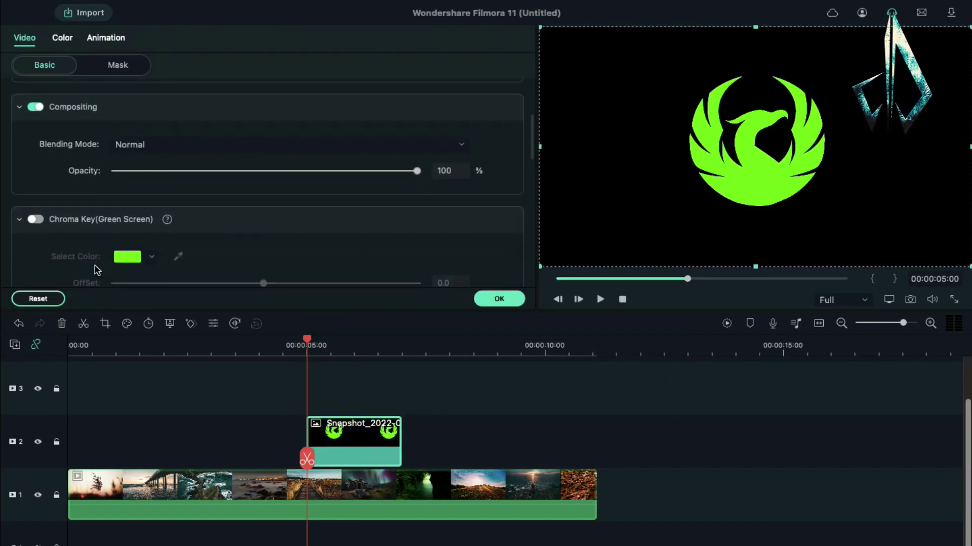
{"action": "left_click", "coordinate": [43, 217]}
{"action": "scroll", "coordinate": [228, 213], "scroll_direction": "down", "scroll_amount": 2}
{"action": "left_click", "coordinate": [263, 219]}
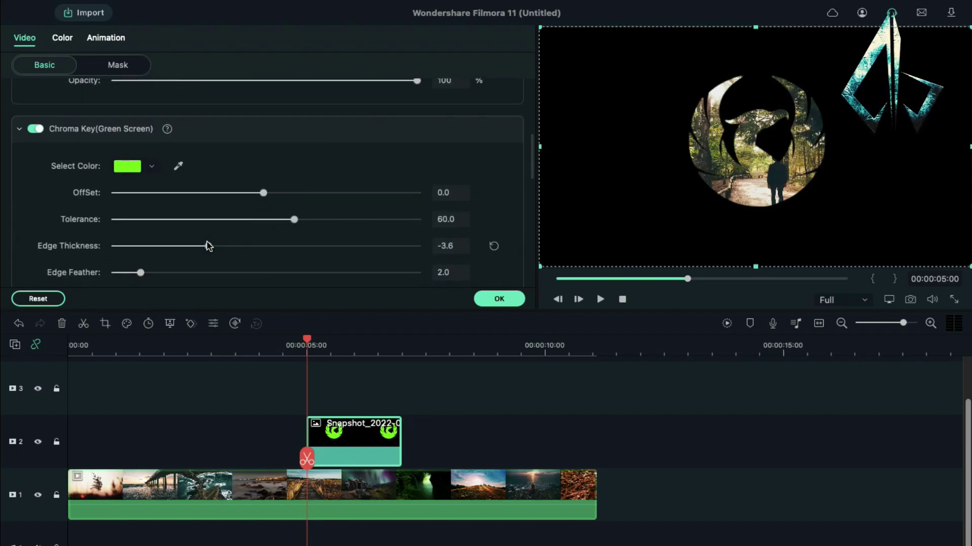
Step: Adjust the keyed edge thickness, then apply a pan-and-zoom centred tightly on the logo
{"action": "left_click_drag", "start_coordinate": [233, 246], "coordinate": [246, 248]}
{"action": "left_click", "coordinate": [499, 299]}
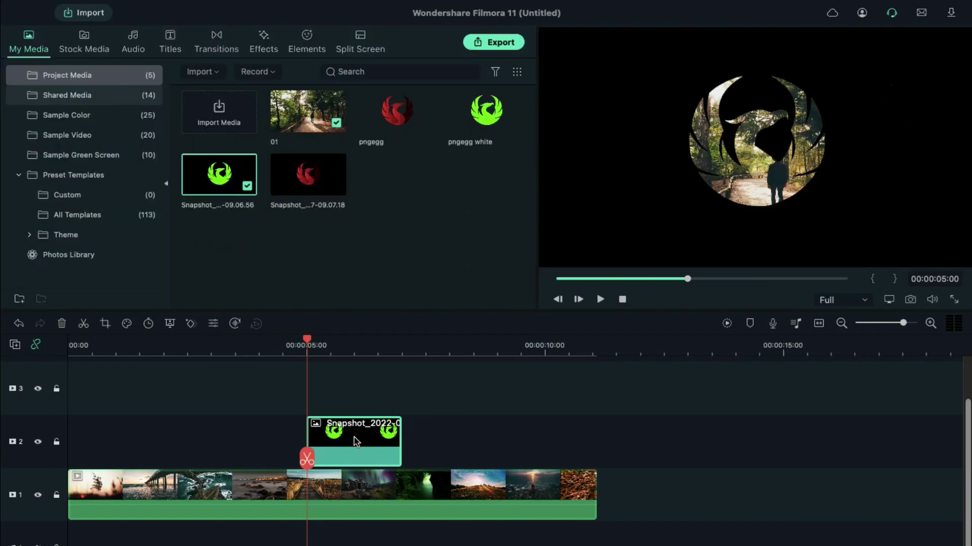
{"action": "left_click", "coordinate": [106, 325]}
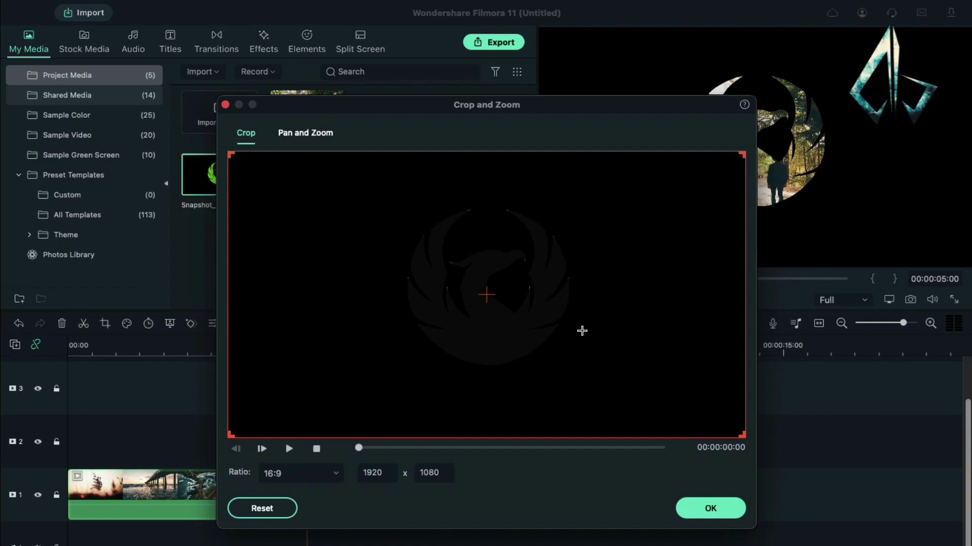
{"action": "left_click", "coordinate": [305, 132]}
{"action": "mouse_move", "coordinate": [616, 367]}
{"action": "left_mouse_down"}
{"action": "mouse_move", "coordinate": [384, 251]}
{"action": "mouse_move", "coordinate": [483, 307]}
{"action": "left_mouse_up"}
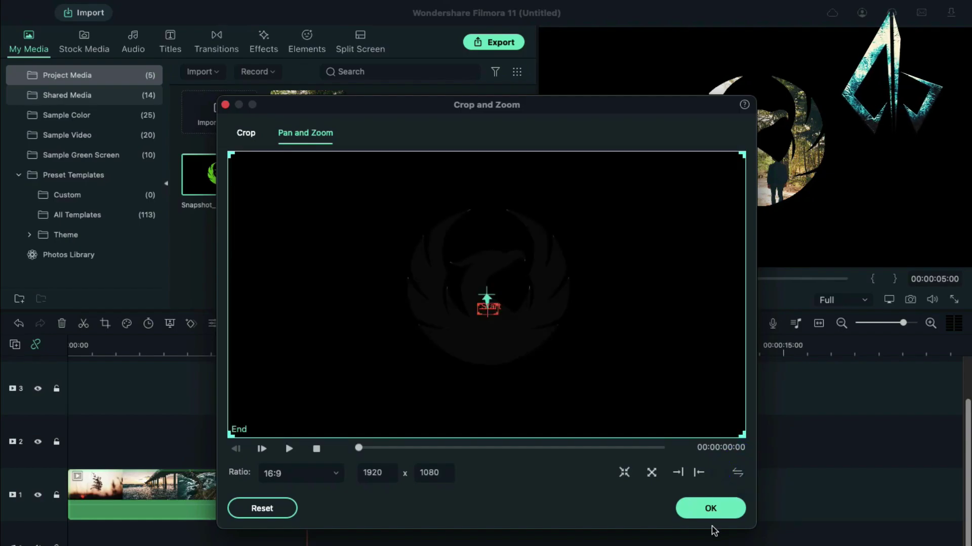
{"action": "left_click", "coordinate": [711, 509]}
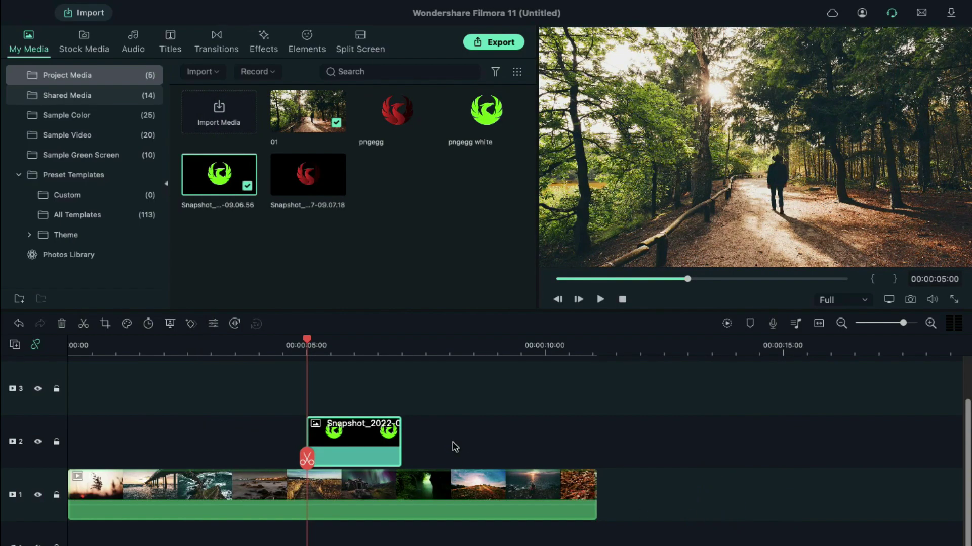
Step: Add a second green phoenix snapshot after the first on track 2 and set its duration
{"action": "left_click_drag", "start_coordinate": [218, 177], "coordinate": [404, 441]}
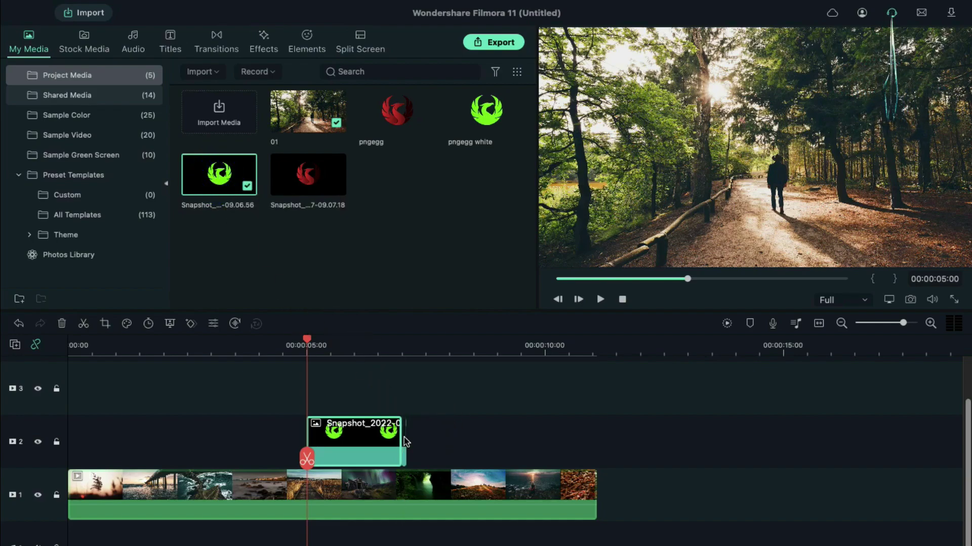
{"action": "right_click", "coordinate": [405, 441]}
{"action": "left_click", "coordinate": [429, 399]}
{"action": "type", "text": "2:00"}
{"action": "left_click", "coordinate": [600, 358]}
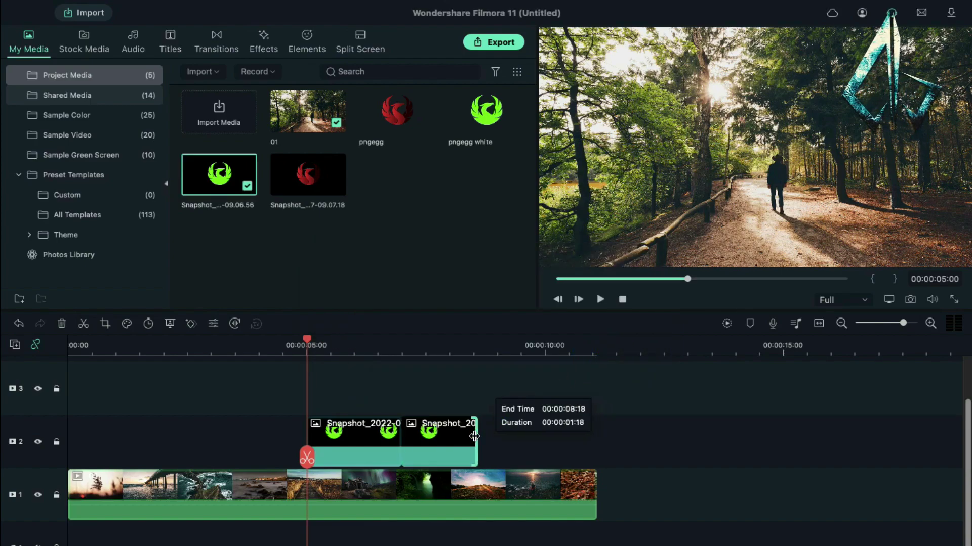
Step: Enable Chroma Key on the second phoenix clip and adjust its edge thickness
{"action": "double_click", "coordinate": [443, 429]}
{"action": "left_click", "coordinate": [36, 131]}
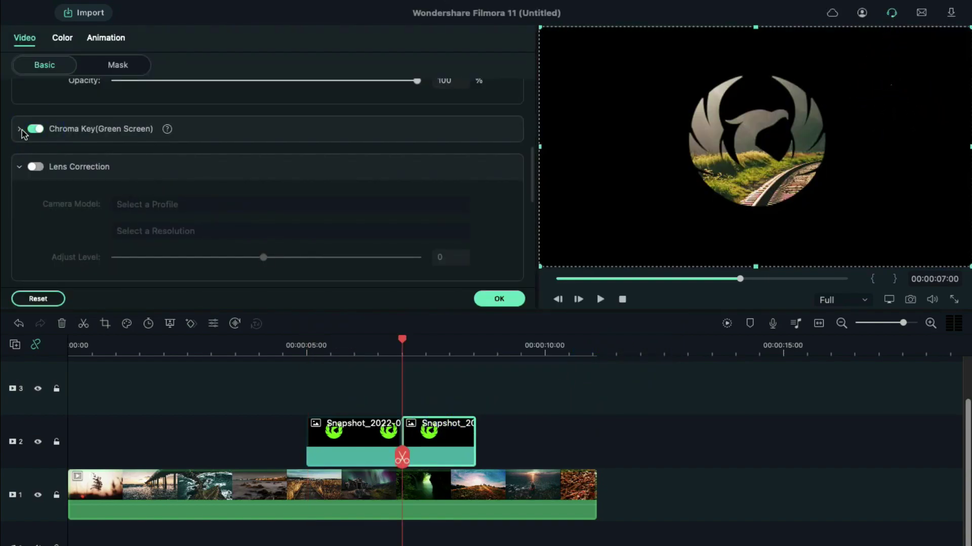
{"action": "left_click", "coordinate": [20, 129]}
{"action": "left_click", "coordinate": [262, 247]}
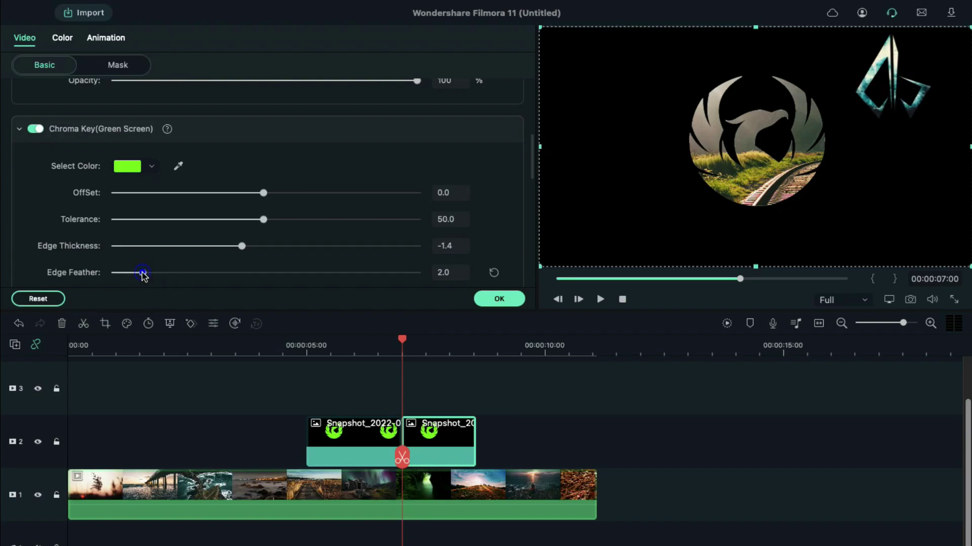
{"action": "left_click", "coordinate": [499, 298]}
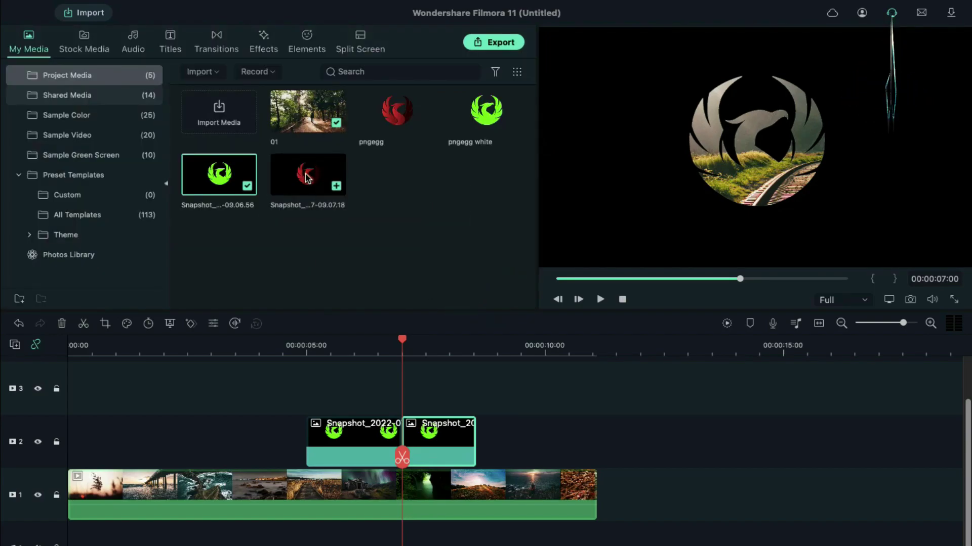
Step: Place the red snapshot on track 2 at 00:00:03:00, trimmed to end with the montage
{"action": "left_click_drag", "start_coordinate": [306, 176], "coordinate": [481, 452]}
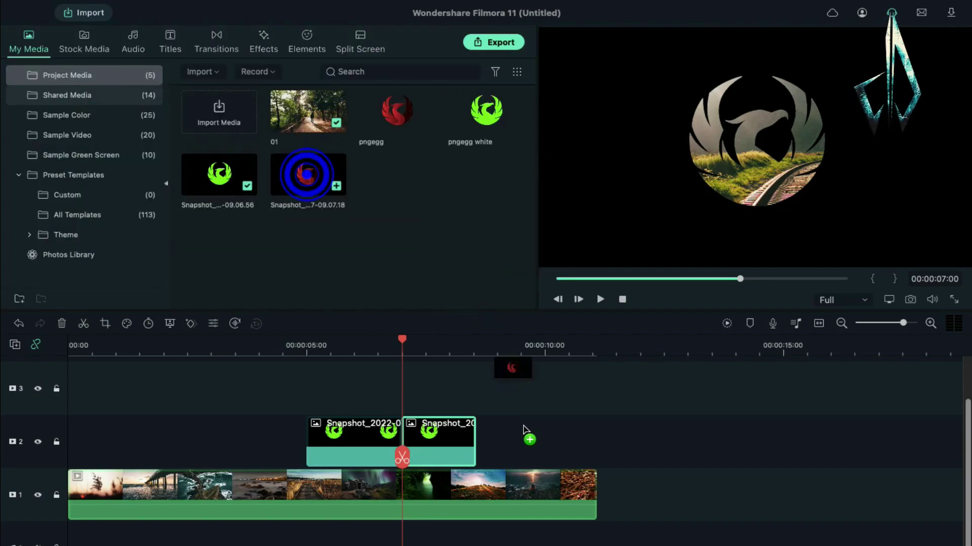
{"action": "right_click", "coordinate": [479, 444]}
{"action": "left_click", "coordinate": [508, 403]}
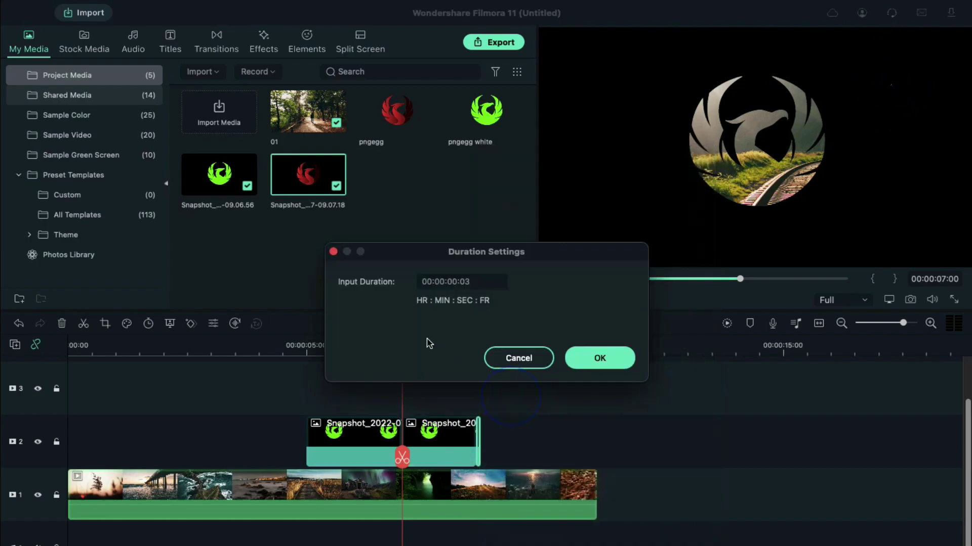
{"action": "left_click", "coordinate": [470, 283]}
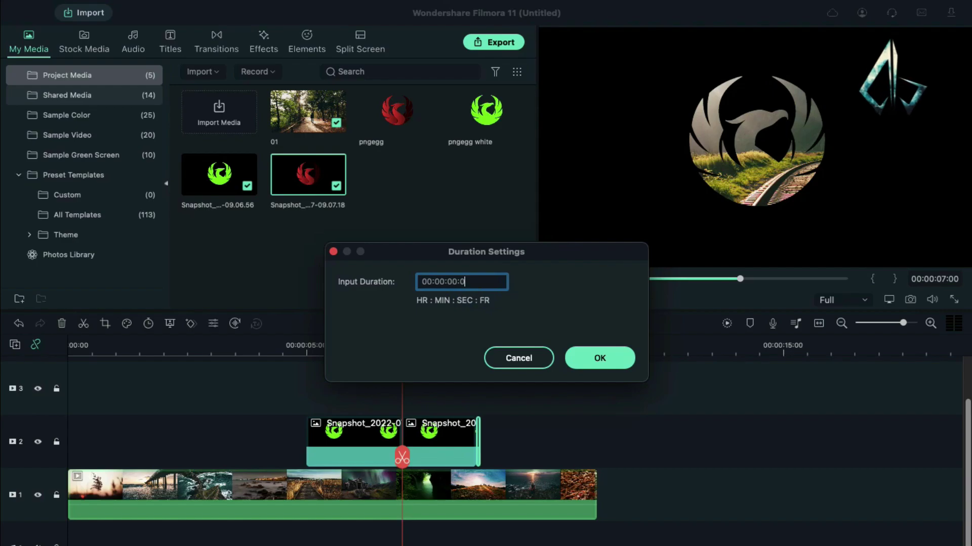
{"action": "type", "text": "0"}
{"action": "key", "text": "Left"}
{"action": "key", "text": "Left"}
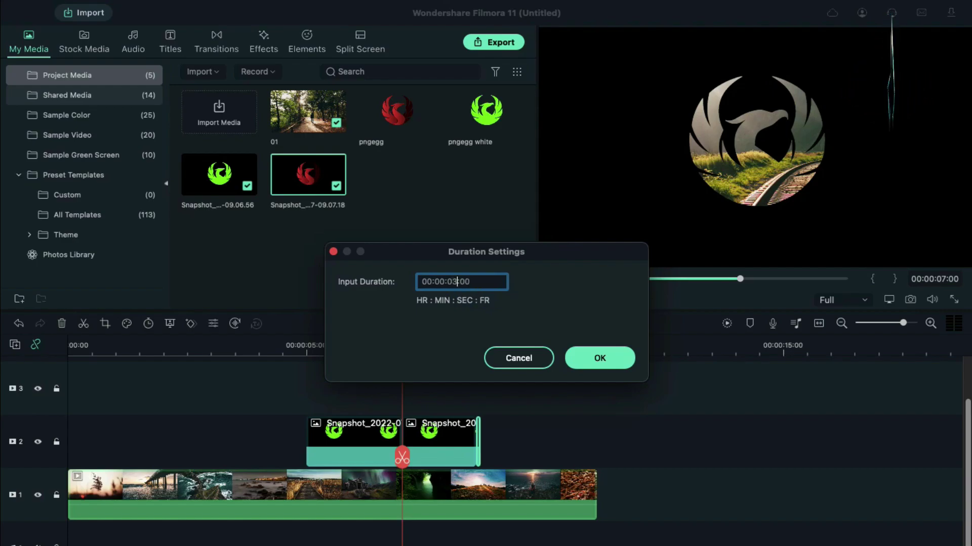
{"action": "key", "text": "Return"}
{"action": "left_click", "coordinate": [574, 357]}
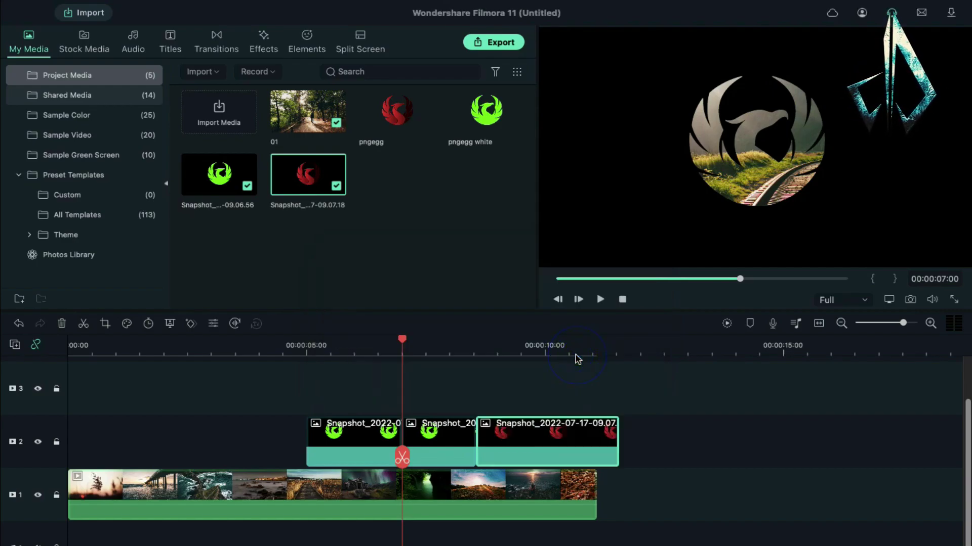
{"action": "left_click_drag", "start_coordinate": [617, 440], "coordinate": [597, 440]}
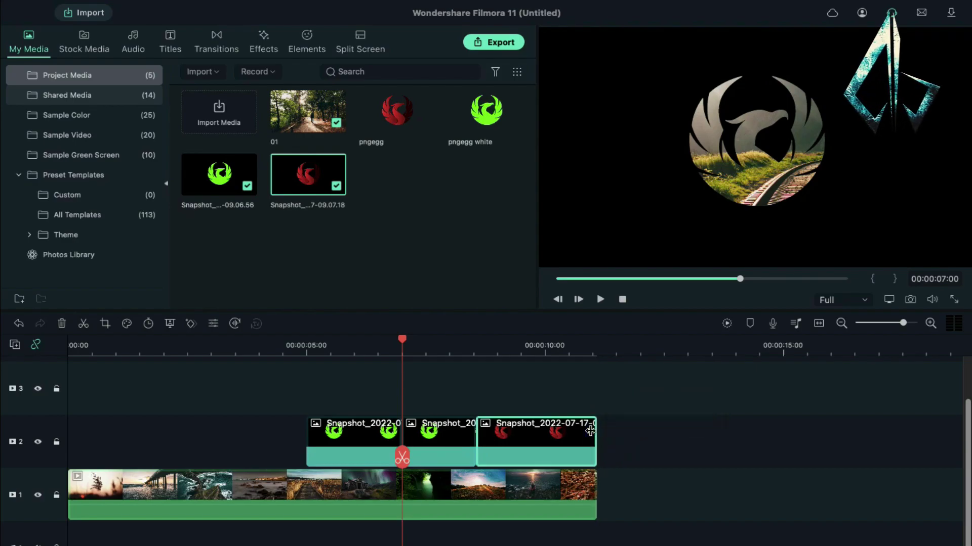
Step: Drop a Dissolve between the green and red snapshots, render, and play from the start
{"action": "left_click", "coordinate": [216, 49]}
{"action": "mouse_move", "coordinate": [218, 111]}
{"action": "left_mouse_down"}
{"action": "mouse_move", "coordinate": [471, 440]}
{"action": "mouse_move", "coordinate": [420, 437]}
{"action": "left_mouse_up"}
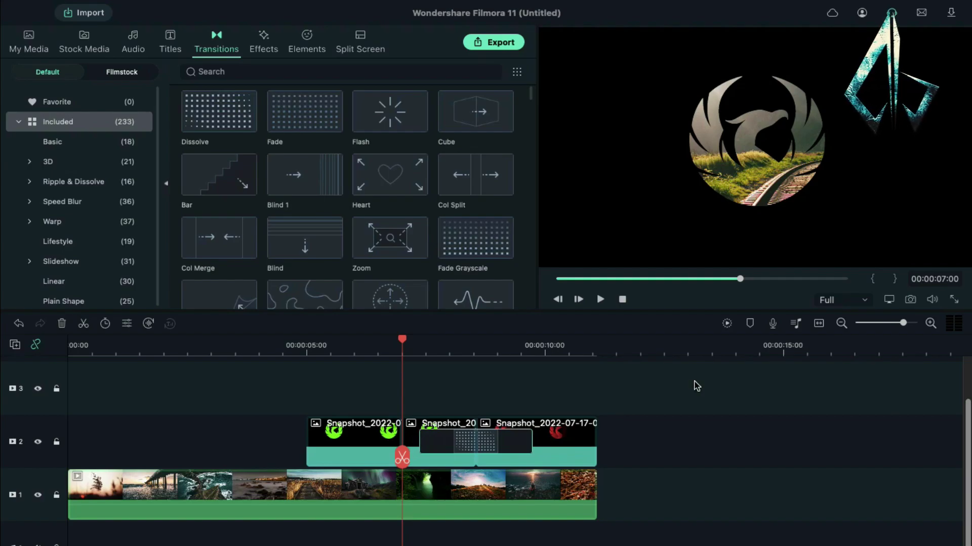
{"action": "left_click", "coordinate": [727, 323]}
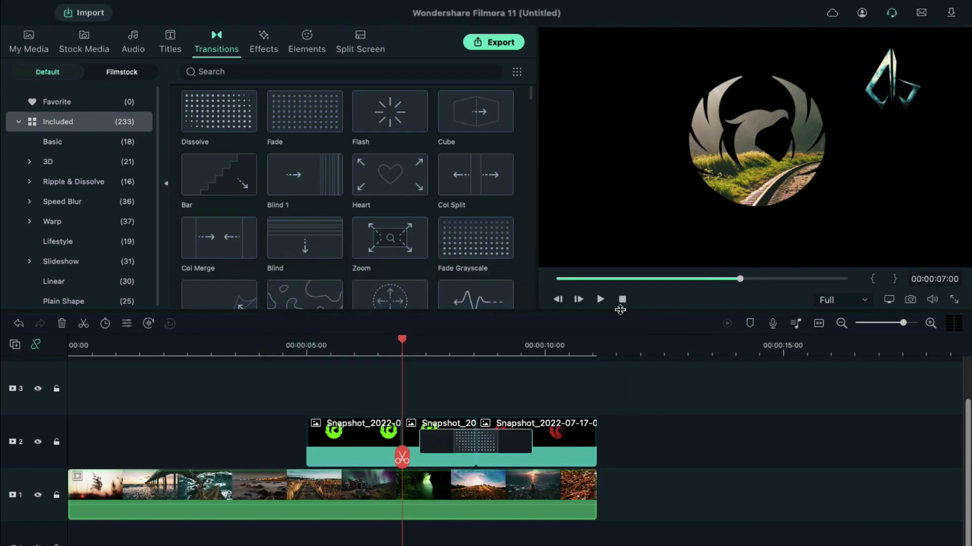
{"action": "left_click", "coordinate": [621, 300]}
{"action": "left_click", "coordinate": [605, 298]}
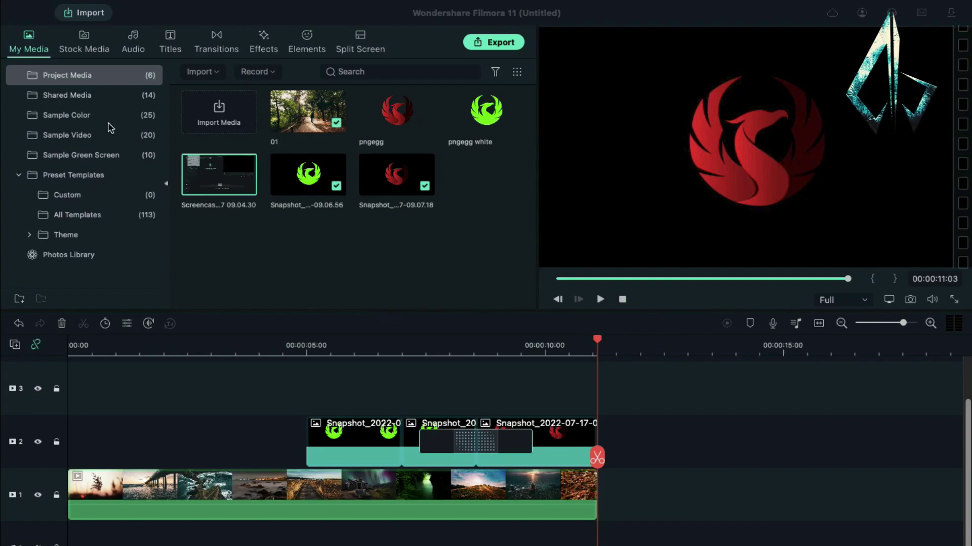
Step: Place a White colour clip on track 3 and set its duration
{"action": "left_click", "coordinate": [67, 115]}
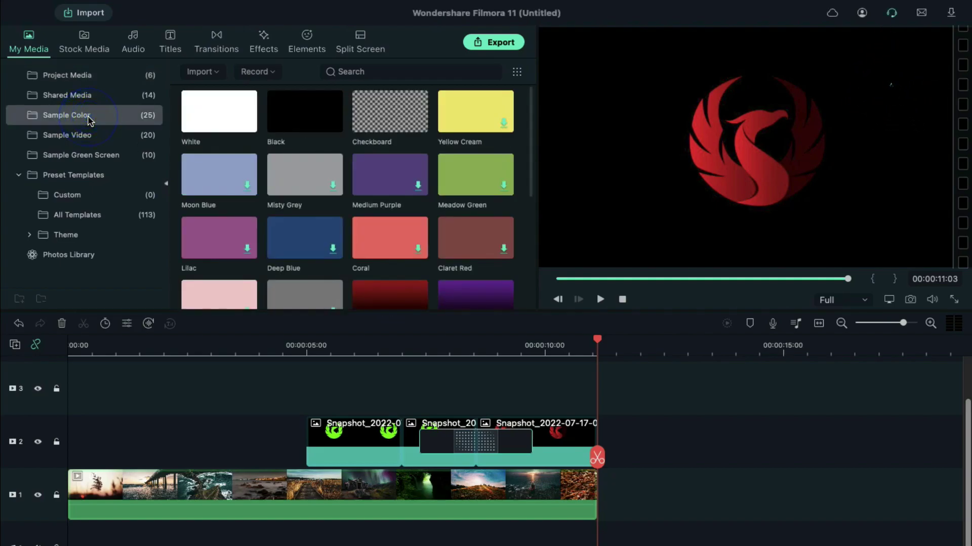
{"action": "left_click_drag", "start_coordinate": [436, 339], "coordinate": [534, 409]}
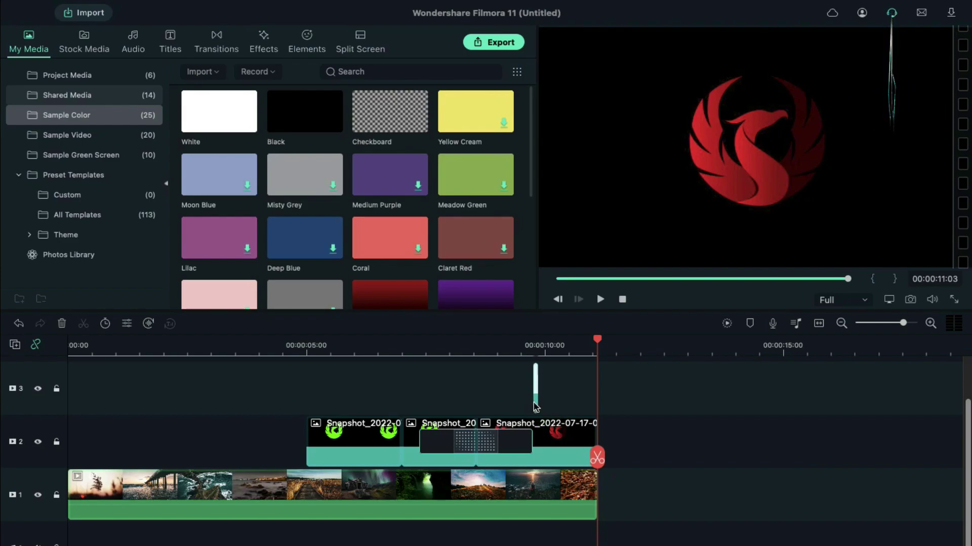
{"action": "double_click", "coordinate": [536, 381]}
{"action": "key", "text": "Return"}
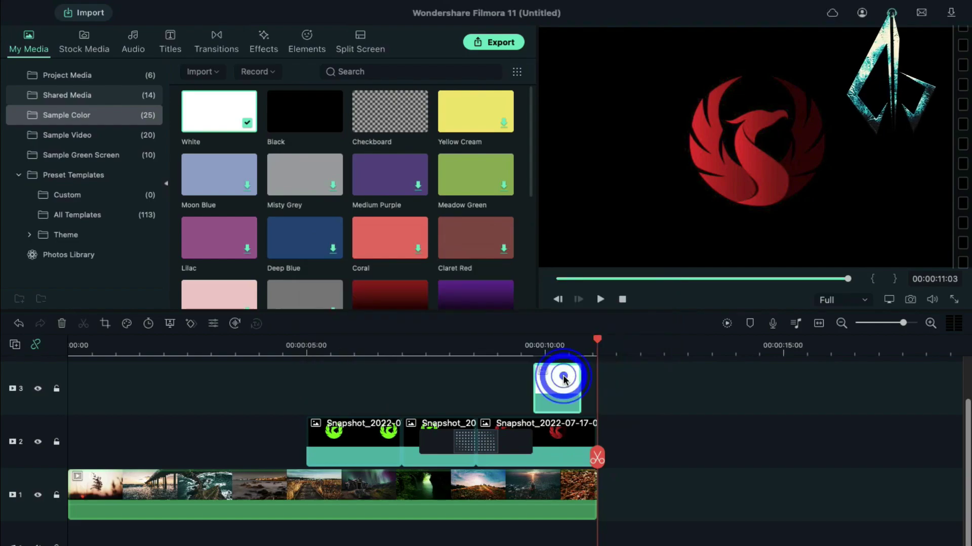
Step: Crop the white clip with a free proportion down to a thin band
{"action": "left_click", "coordinate": [105, 323]}
{"action": "left_click", "coordinate": [299, 473]}
{"action": "left_click_drag", "start_coordinate": [742, 435], "coordinate": [743, 353]}
{"action": "left_click_drag", "start_coordinate": [742, 155], "coordinate": [747, 299]}
{"action": "left_click", "coordinate": [729, 509]}
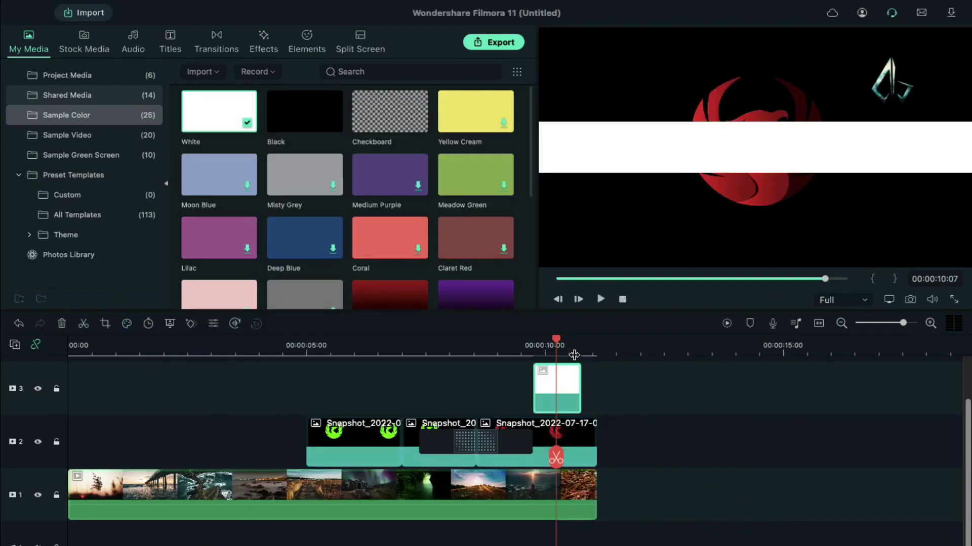
Step: Rotate the white strip to a diagonal and set its blending mode to Soft Light
{"action": "double_click", "coordinate": [561, 384]}
{"action": "mouse_move", "coordinate": [755, 144]}
{"action": "left_mouse_down"}
{"action": "mouse_move", "coordinate": [652, 233]}
{"action": "mouse_move", "coordinate": [699, 225]}
{"action": "left_mouse_up"}
{"action": "scroll", "coordinate": [281, 197], "scroll_direction": "up", "scroll_amount": 3}
{"action": "left_click", "coordinate": [281, 144]}
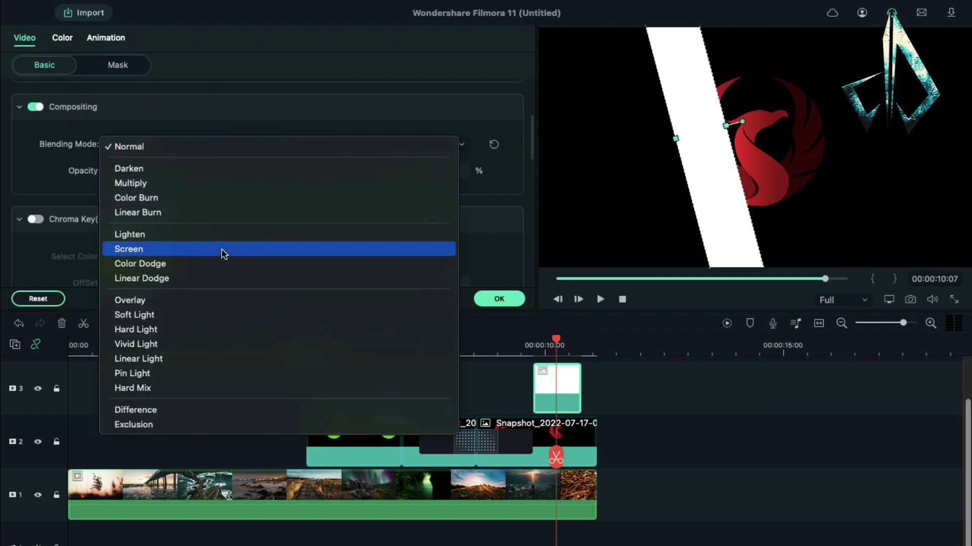
{"action": "left_click", "coordinate": [135, 315]}
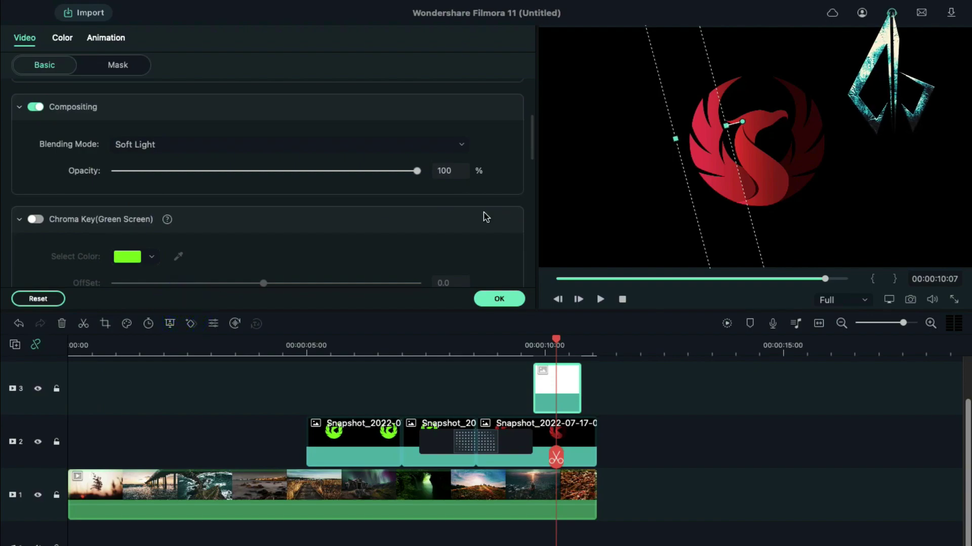
{"action": "left_click_drag", "start_coordinate": [556, 340], "coordinate": [533, 342]}
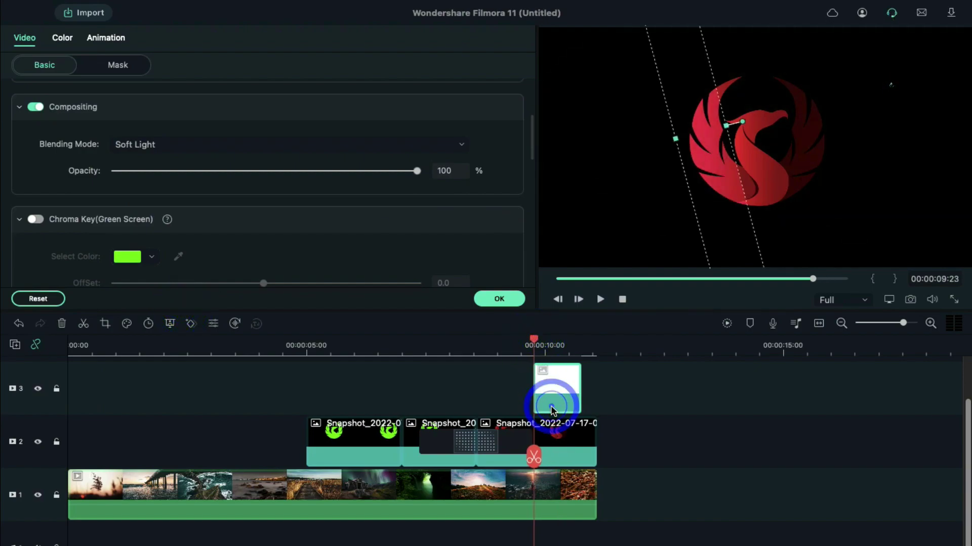
Step: Keyframe the white strip at Position X -426 at 00:00:09:23 in custom animation
{"action": "left_click", "coordinate": [106, 38]}
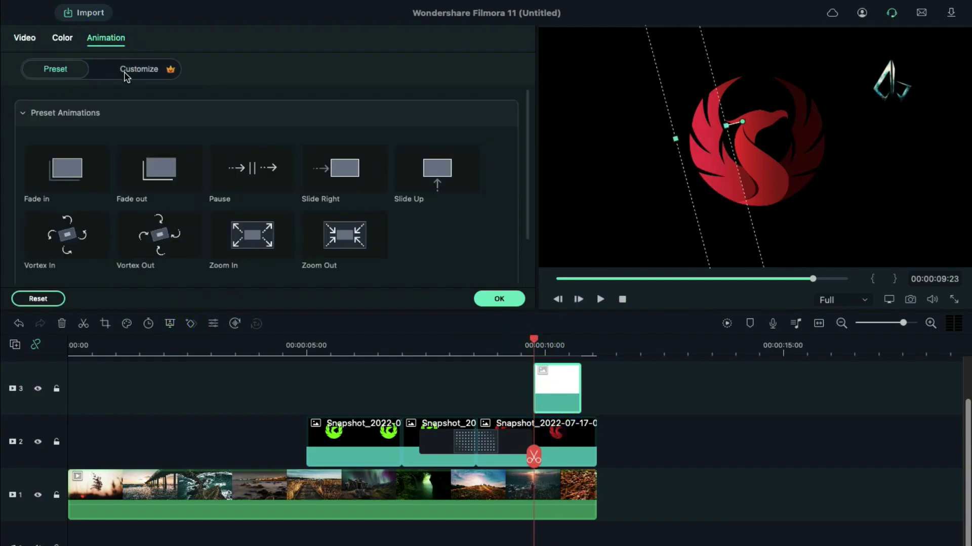
{"action": "left_click", "coordinate": [126, 74]}
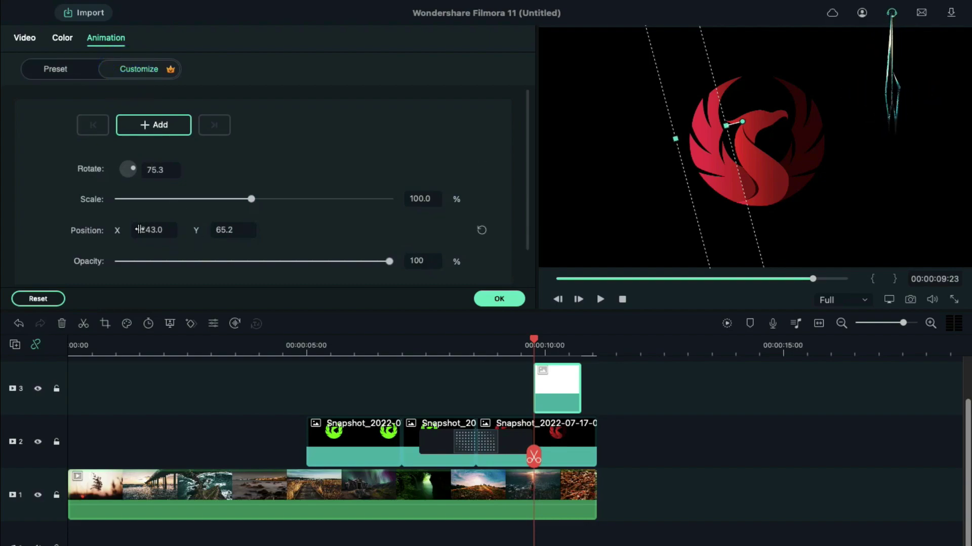
{"action": "left_click_drag", "start_coordinate": [138, 230], "coordinate": [67, 230]}
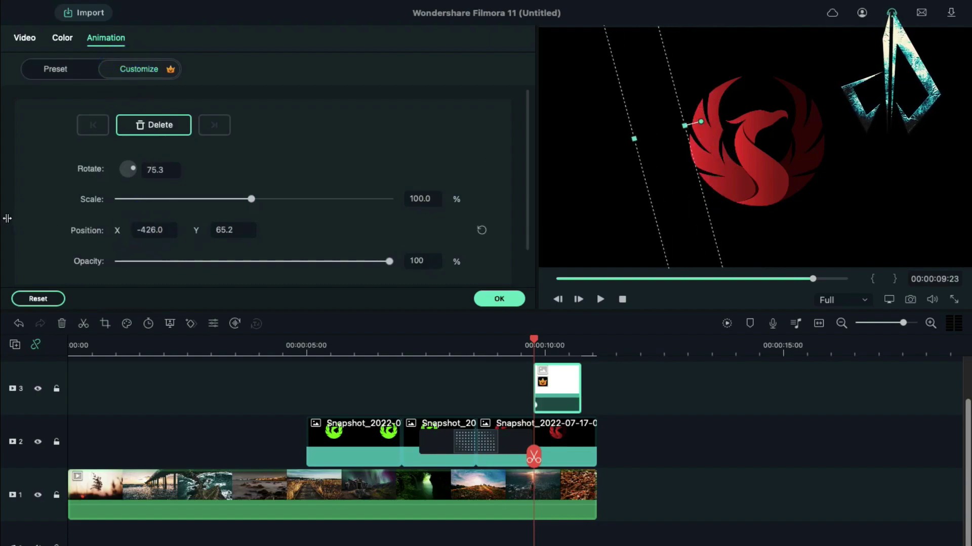
Step: Set the strip's X to 434 at 00:00:10:22, confirm, and render the timeline preview
{"action": "left_click", "coordinate": [583, 354]}
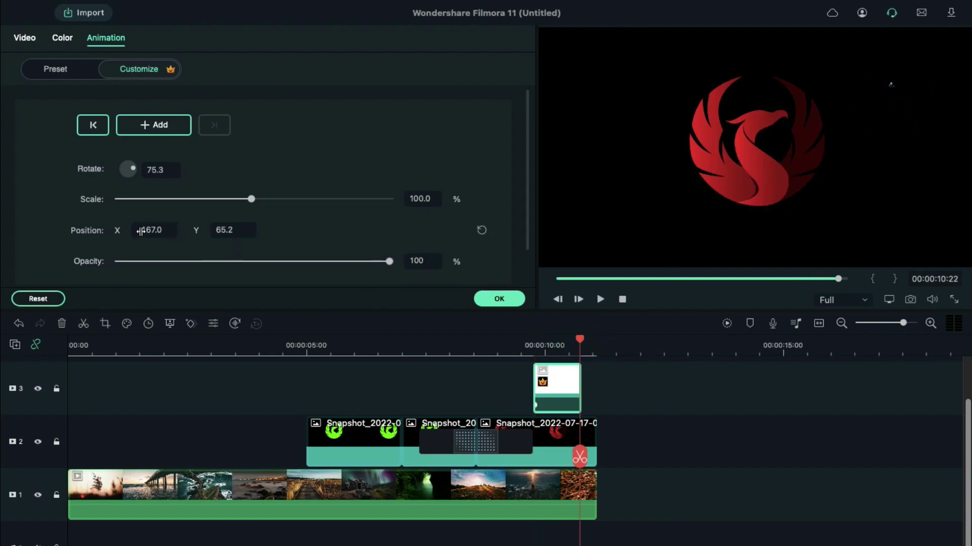
{"action": "left_click_drag", "start_coordinate": [301, 223], "coordinate": [592, 183]}
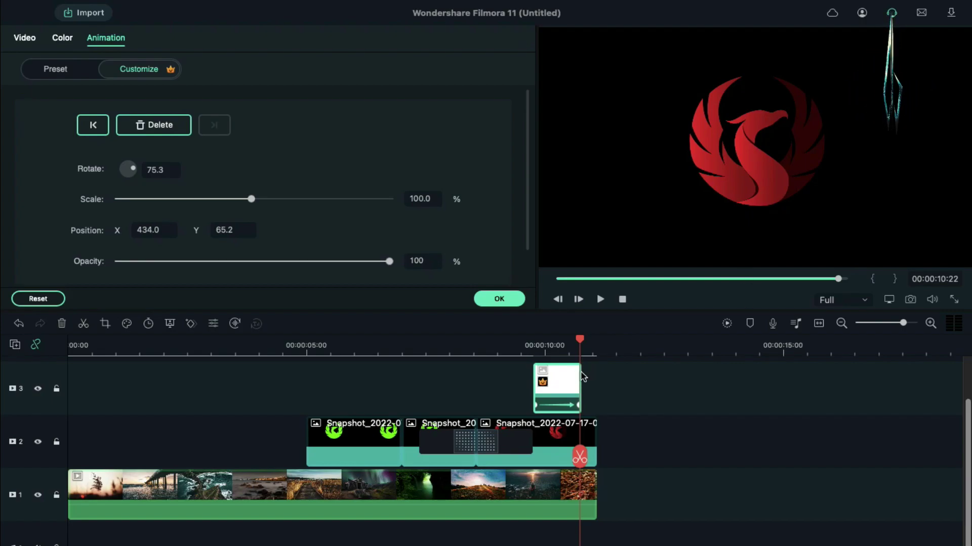
{"action": "left_click", "coordinate": [616, 394]}
{"action": "left_click", "coordinate": [726, 324]}
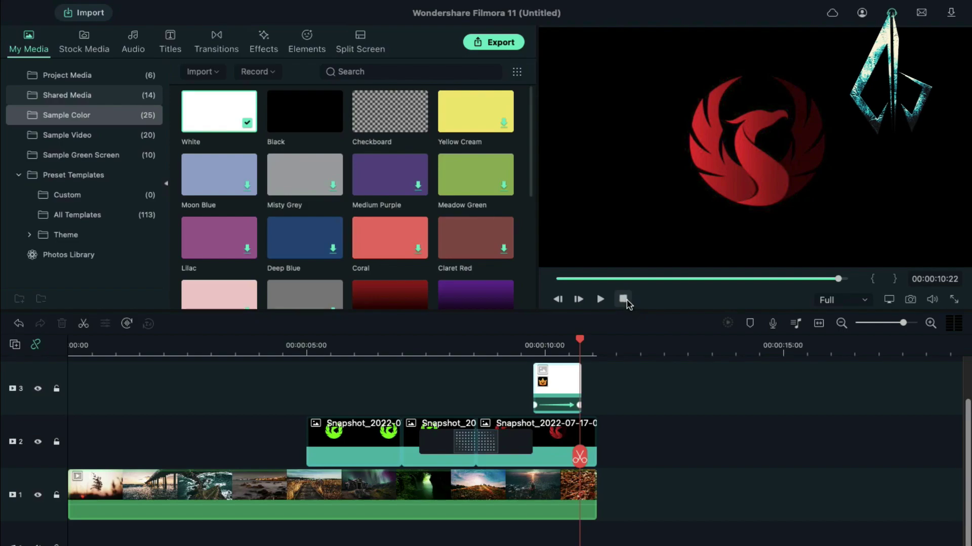
Step: Rewind to the start and preview the whole phoenix logo intro
{"action": "left_click", "coordinate": [624, 300]}
{"action": "left_click", "coordinate": [597, 298]}
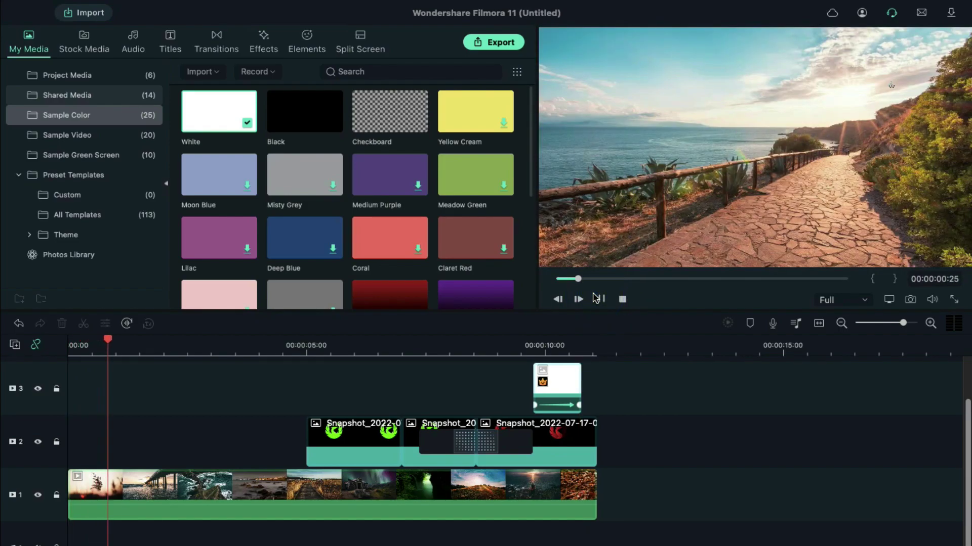